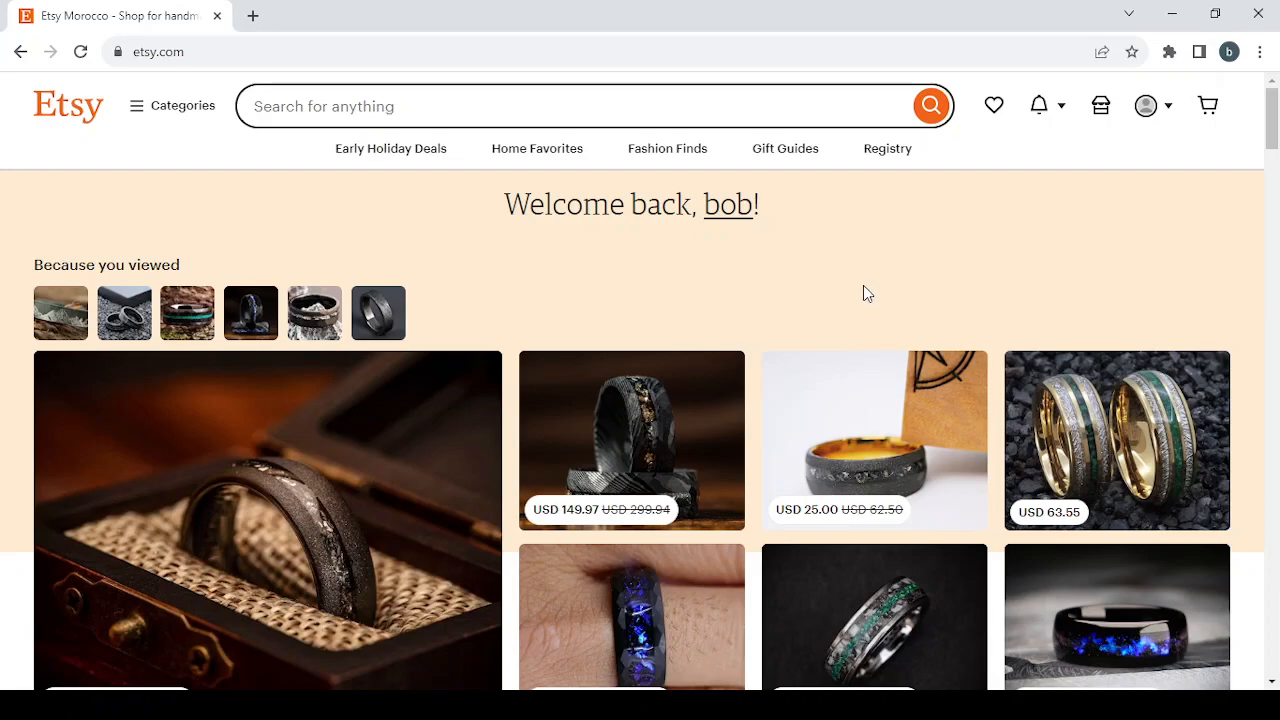
Look through the home page's "Because you viewed" recommendations and the sponsored "By Etsy sellers" items.
scroll(865, 290, "down", 3)
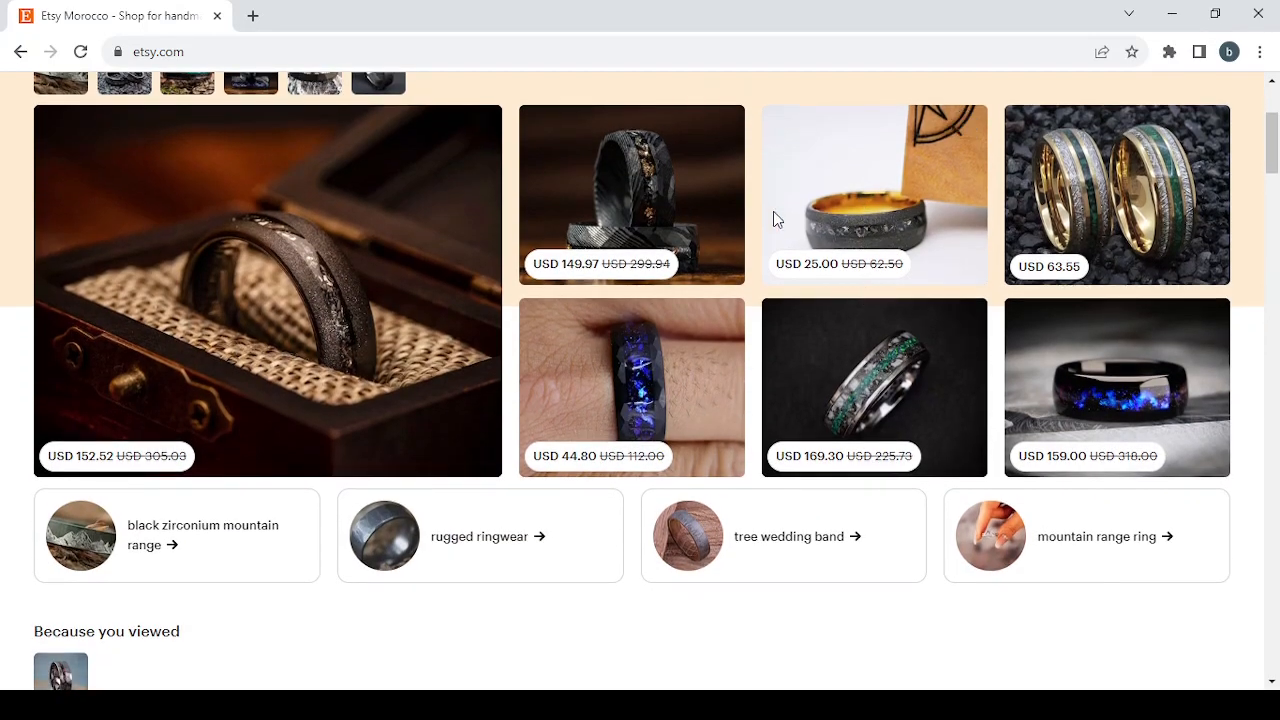
scroll(706, 397, "down", 2)
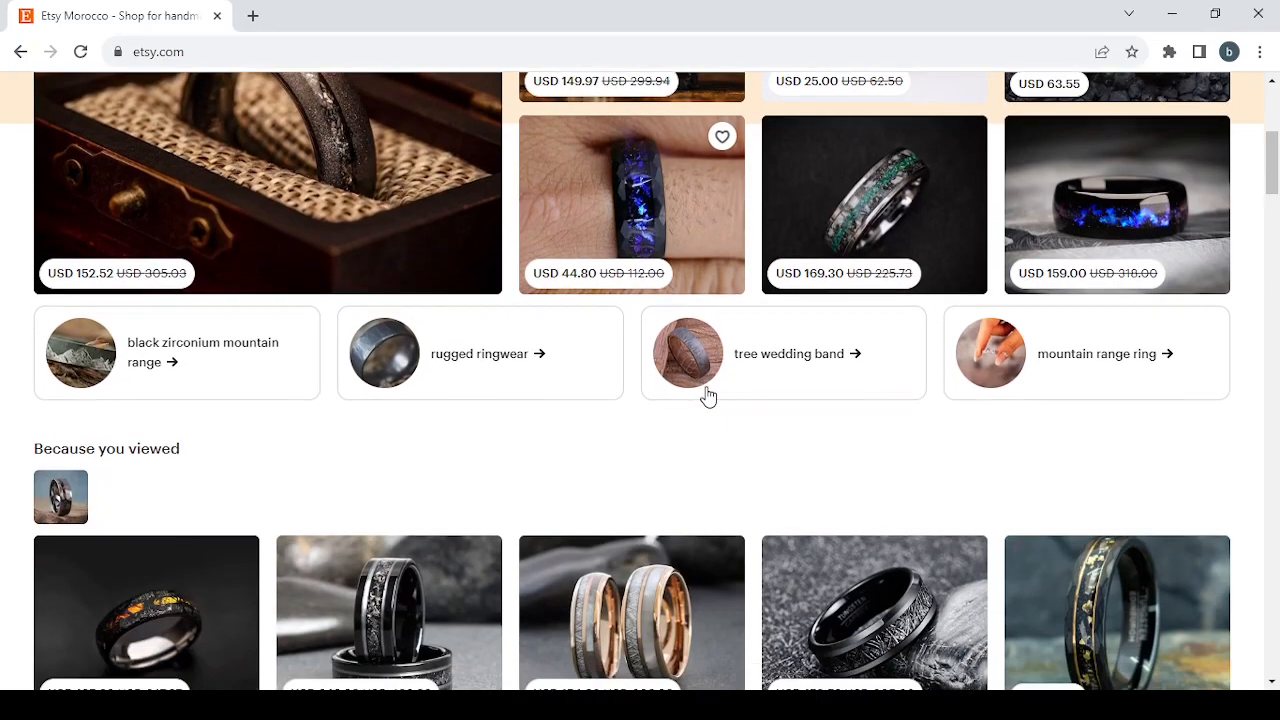
scroll(706, 395, "down", 2)
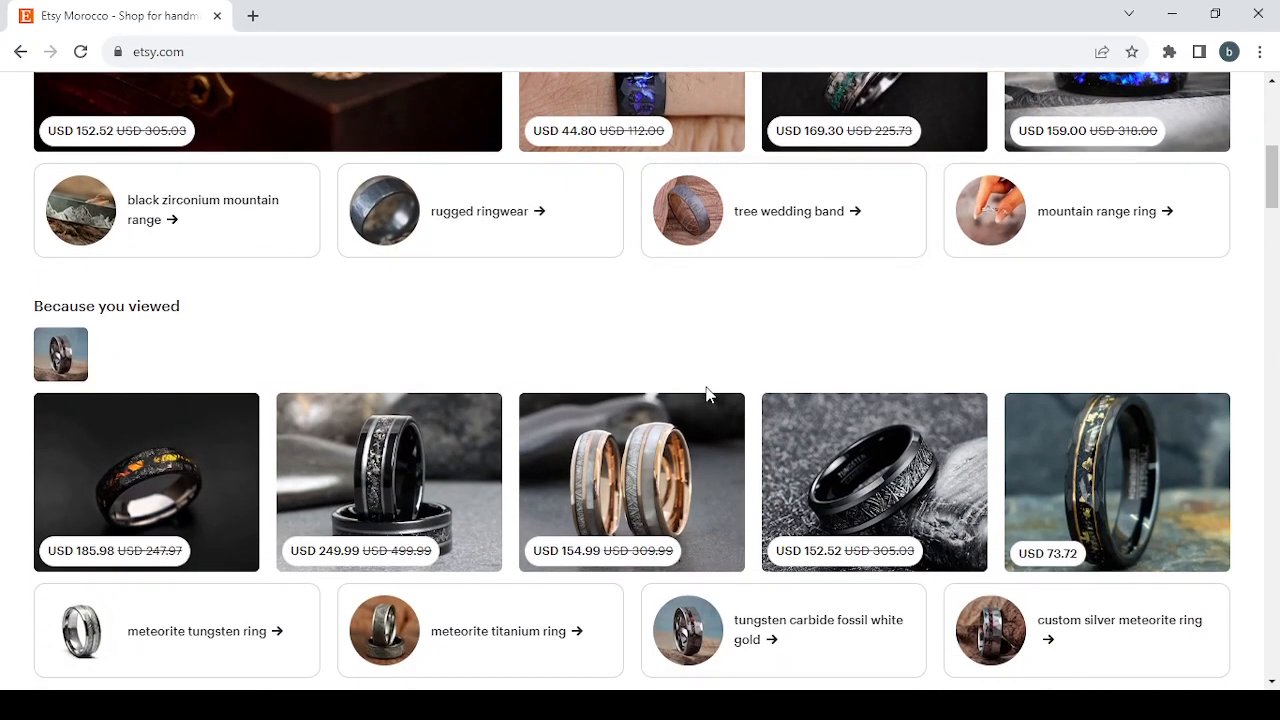
scroll(706, 393, "down", 1)
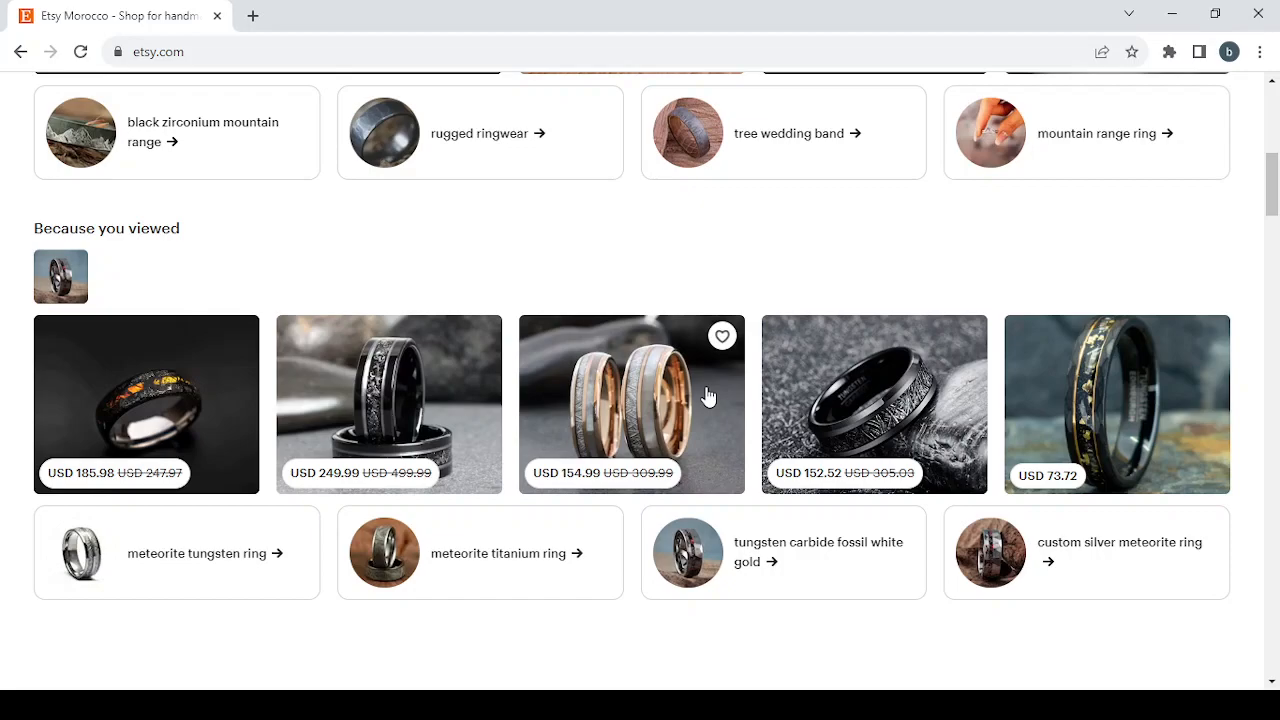
scroll(706, 397, "down", 1)
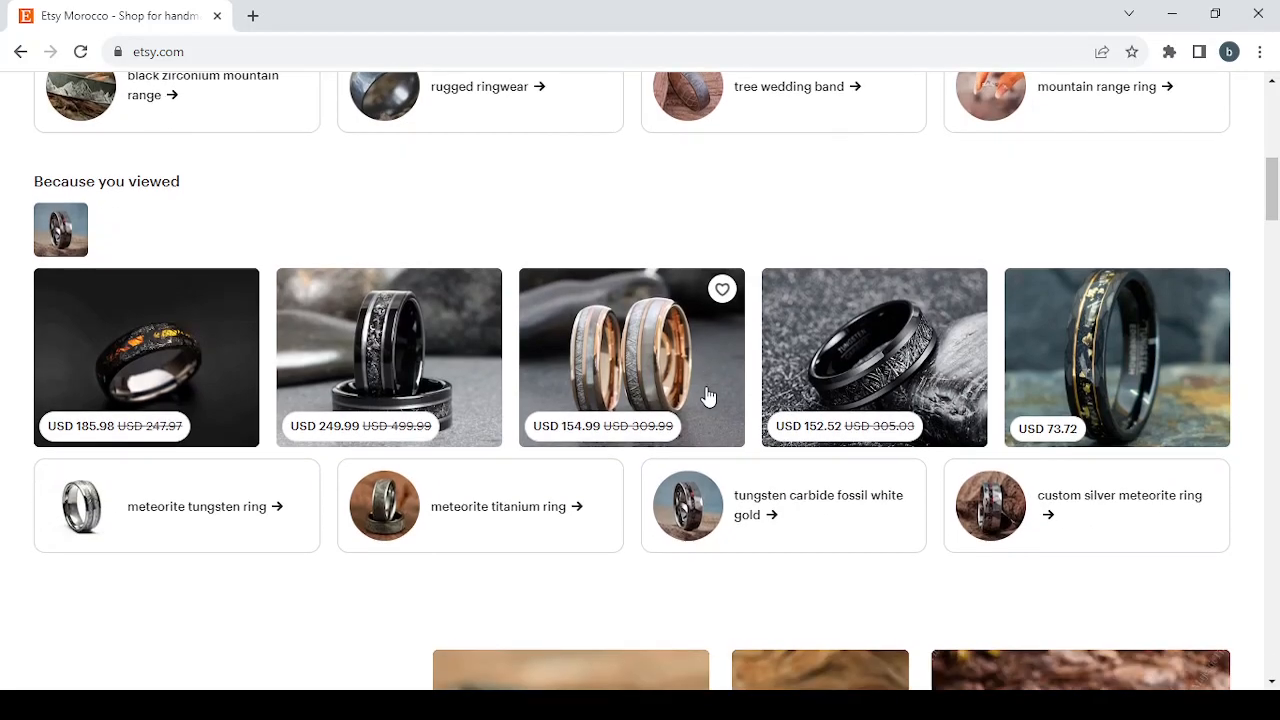
scroll(706, 397, "down", 3)
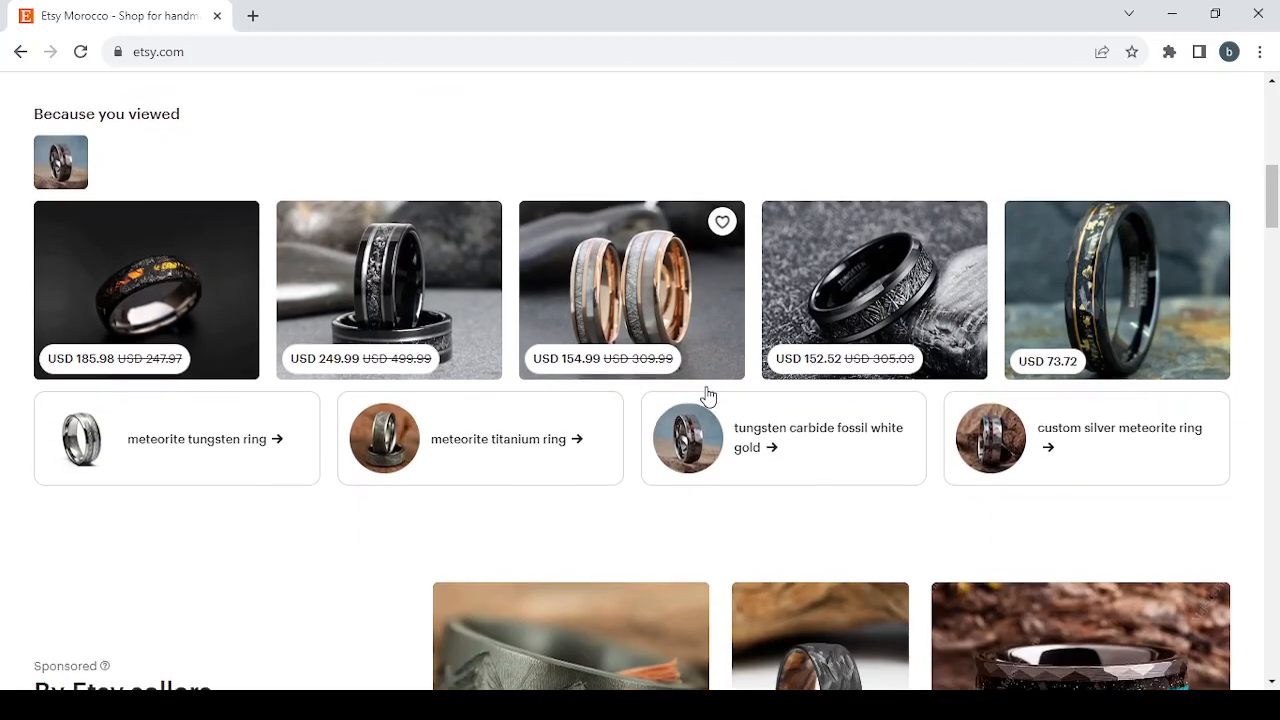
scroll(706, 397, "down", 4)
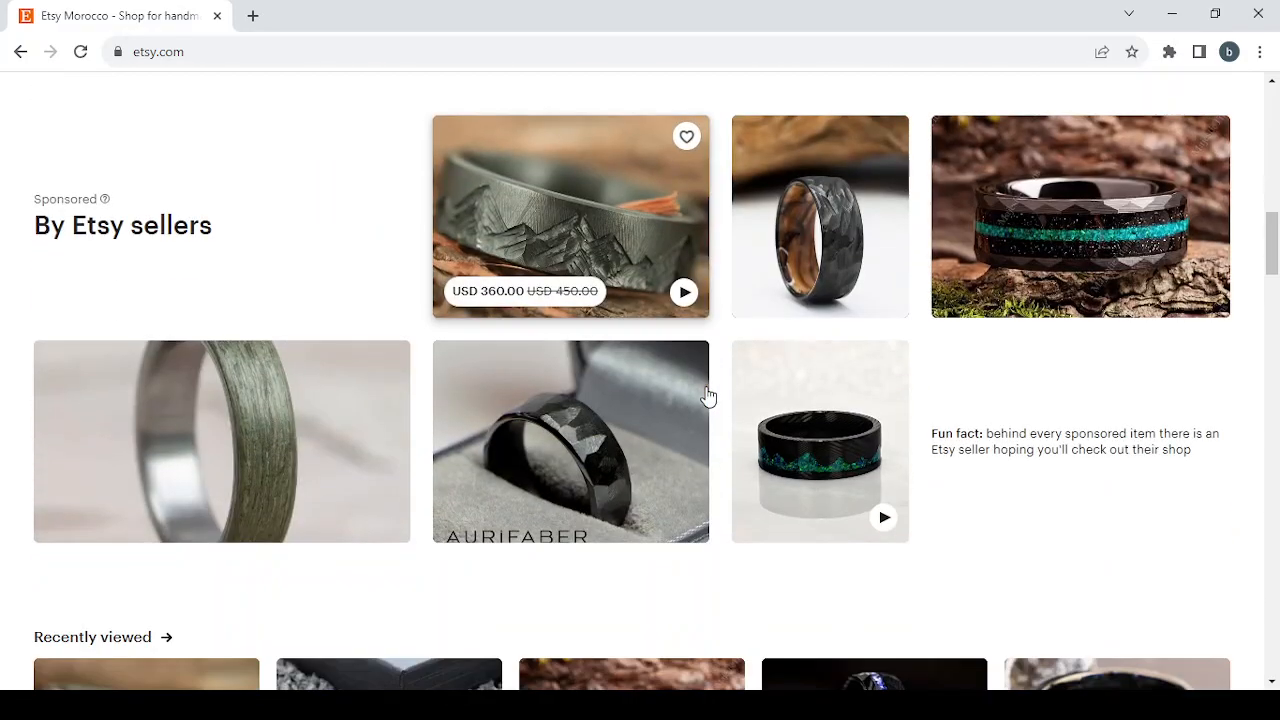
scroll(706, 396, "up", 3)
scroll(706, 396, "up", 3)
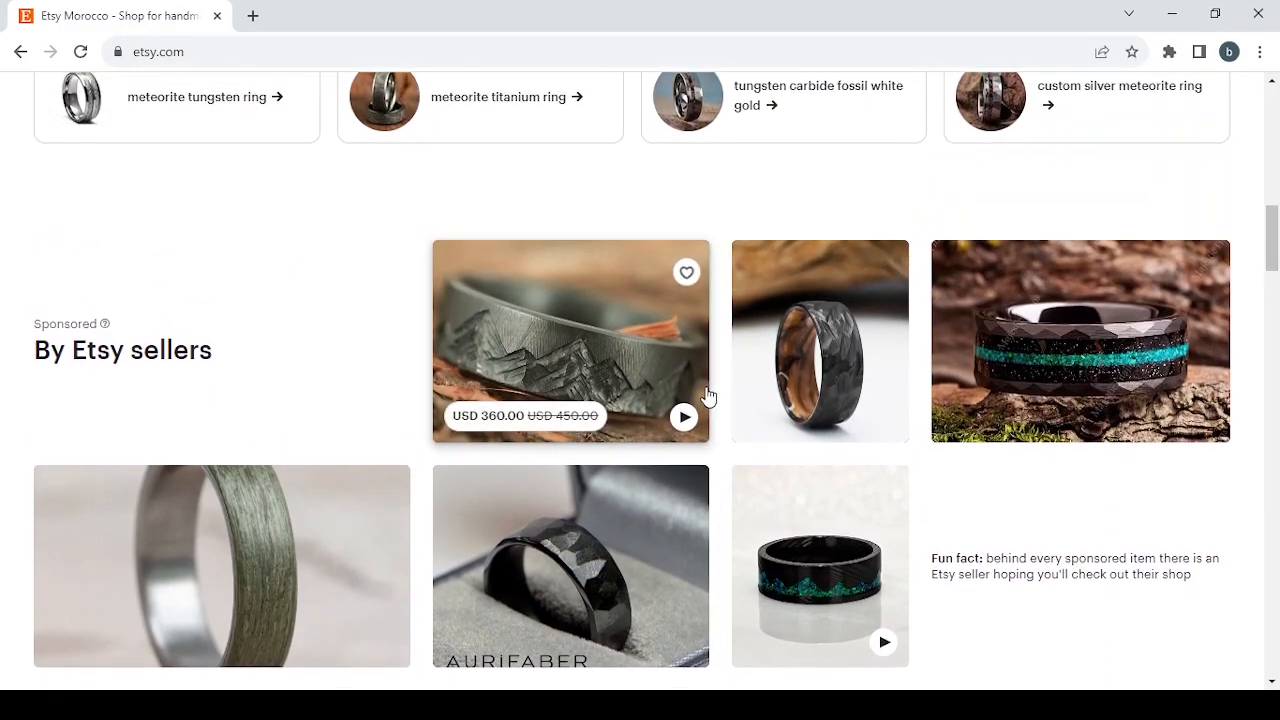
scroll(706, 397, "up", 3)
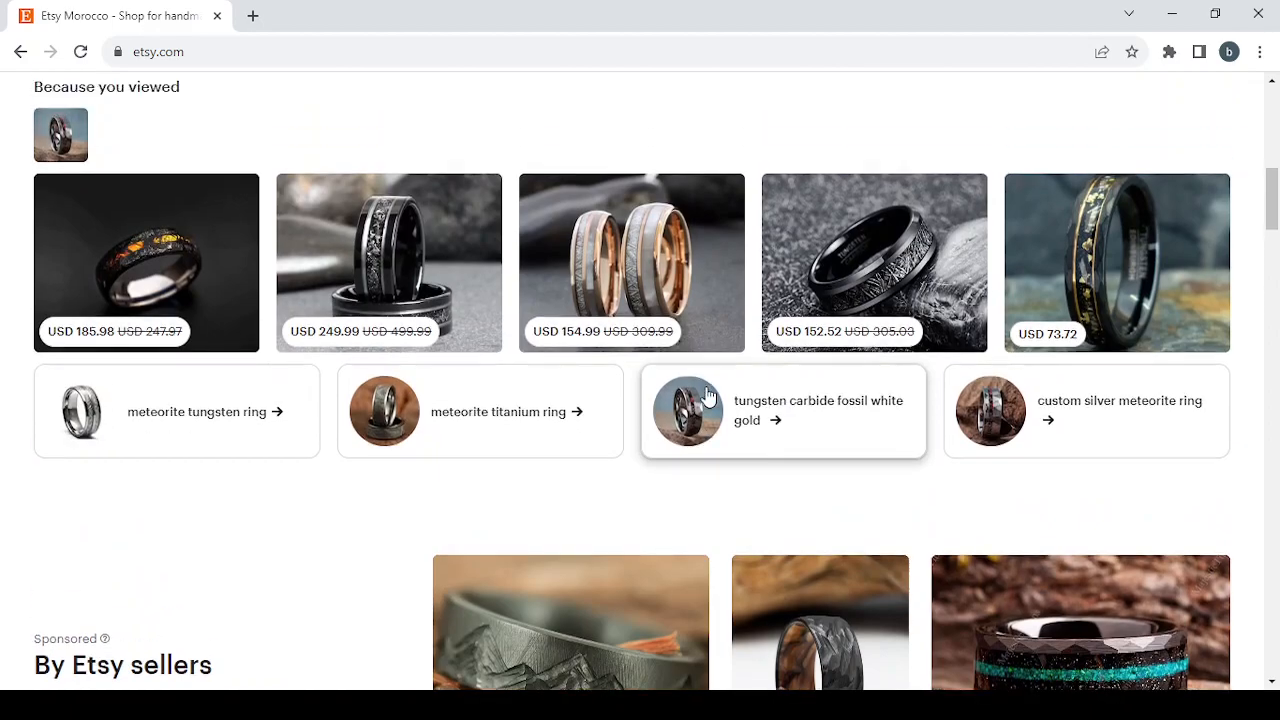
scroll(706, 395, "down", 3)
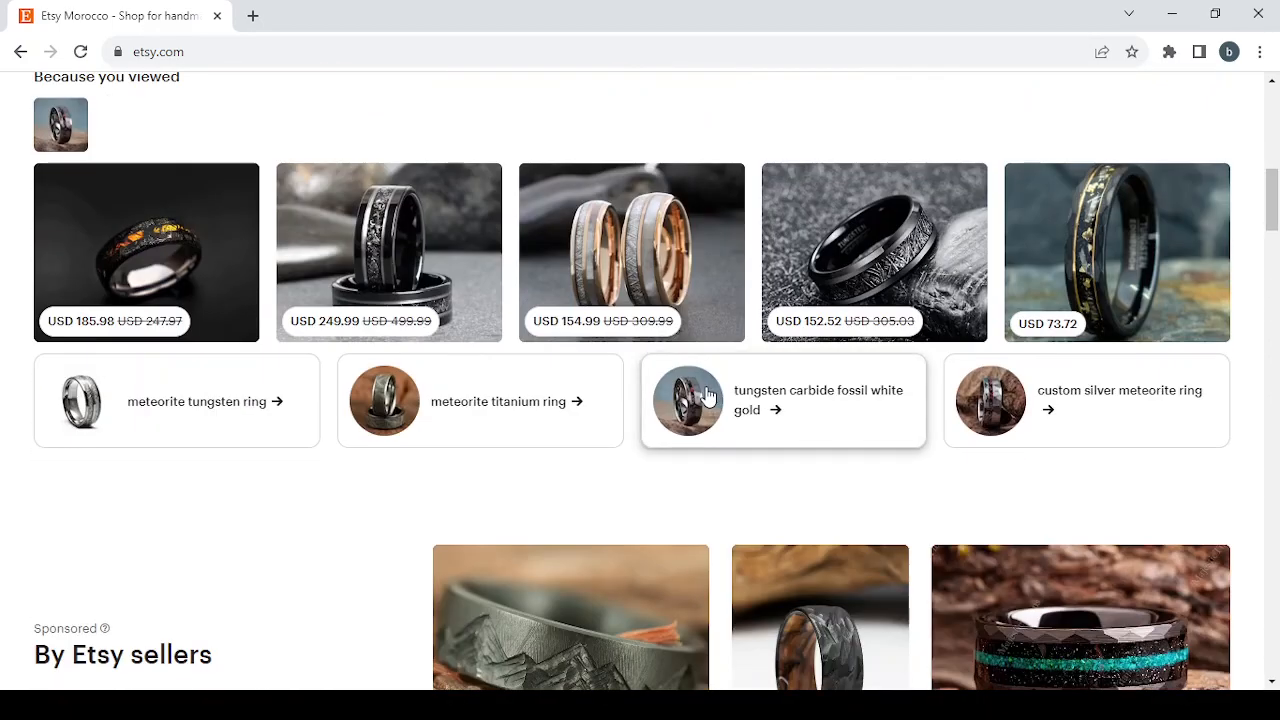
scroll(706, 396, "down", 6)
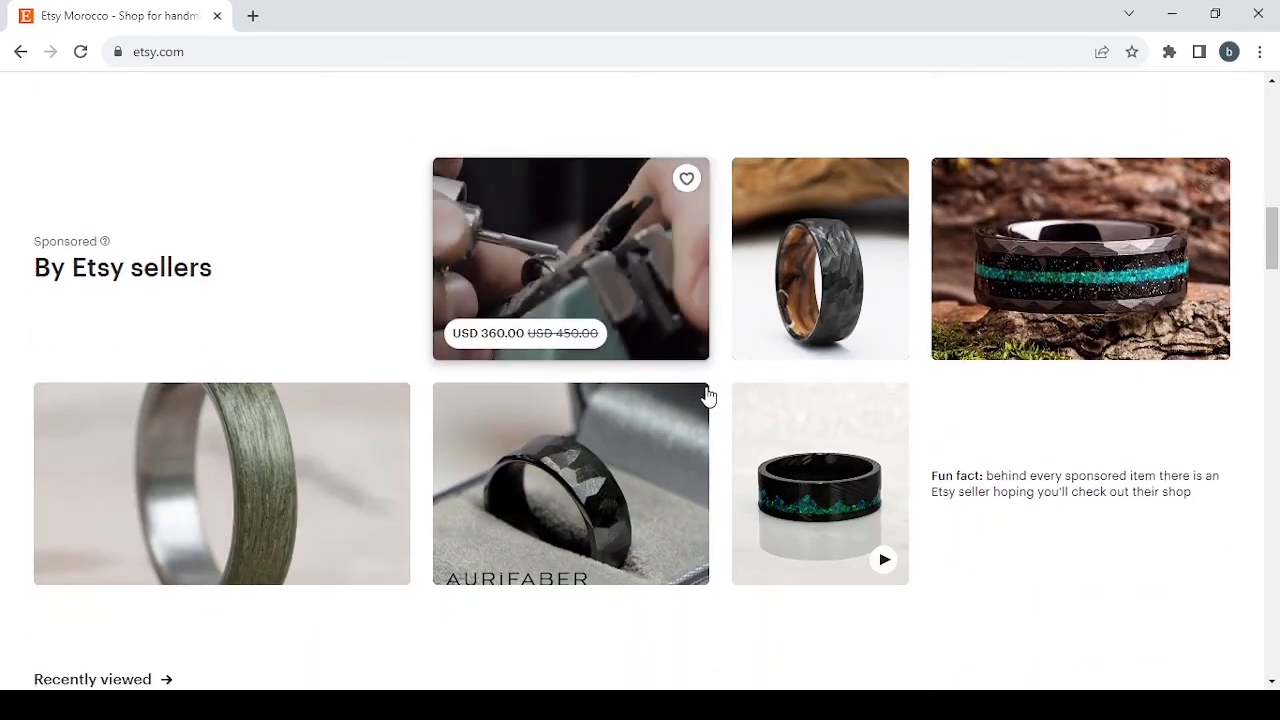
scroll(706, 396, "up", 2)
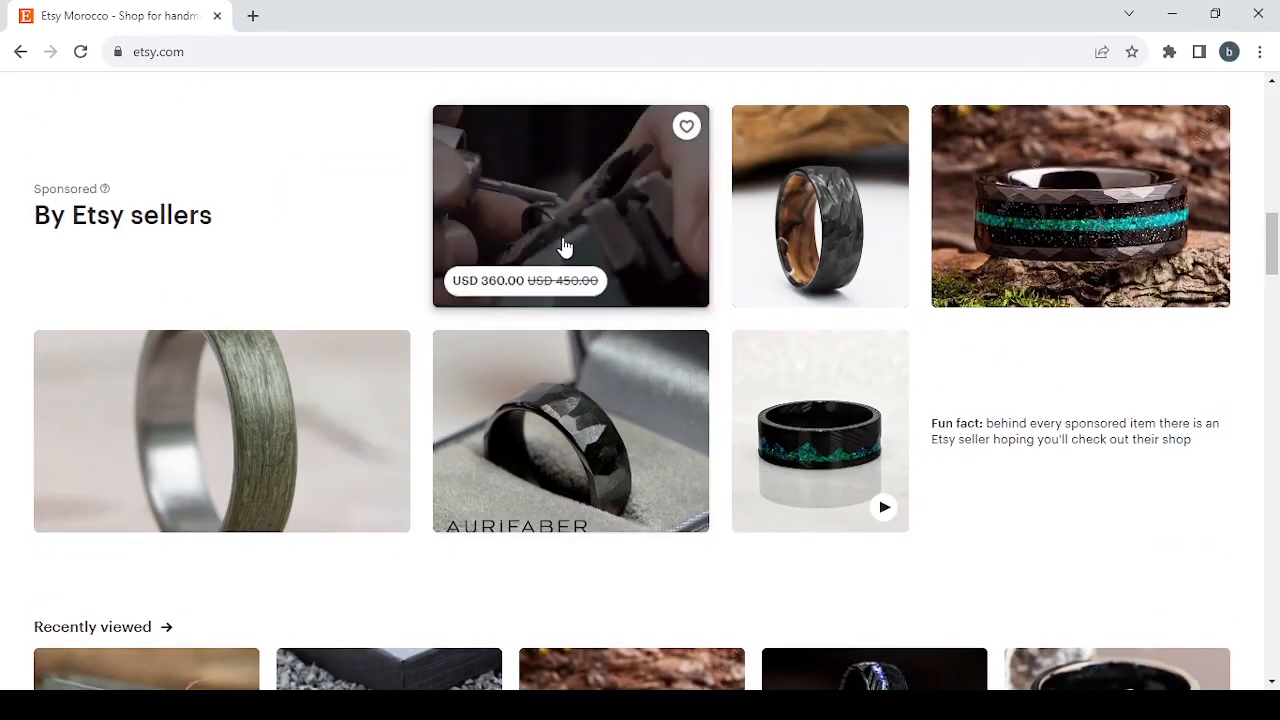
Open the sponsored mountain-range ring listing priced USD 360.00 and browse its photos through the upright side view of the ring.
left_click(628, 228)
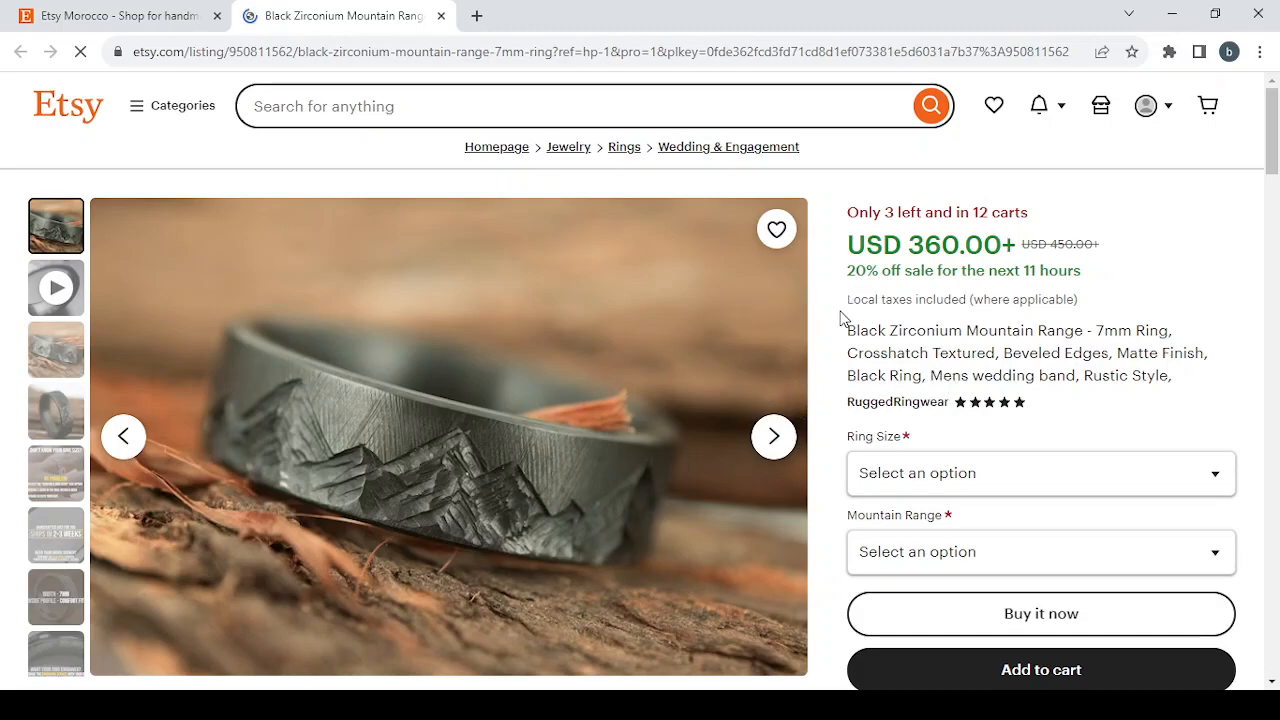
scroll(840, 318, "down", 1)
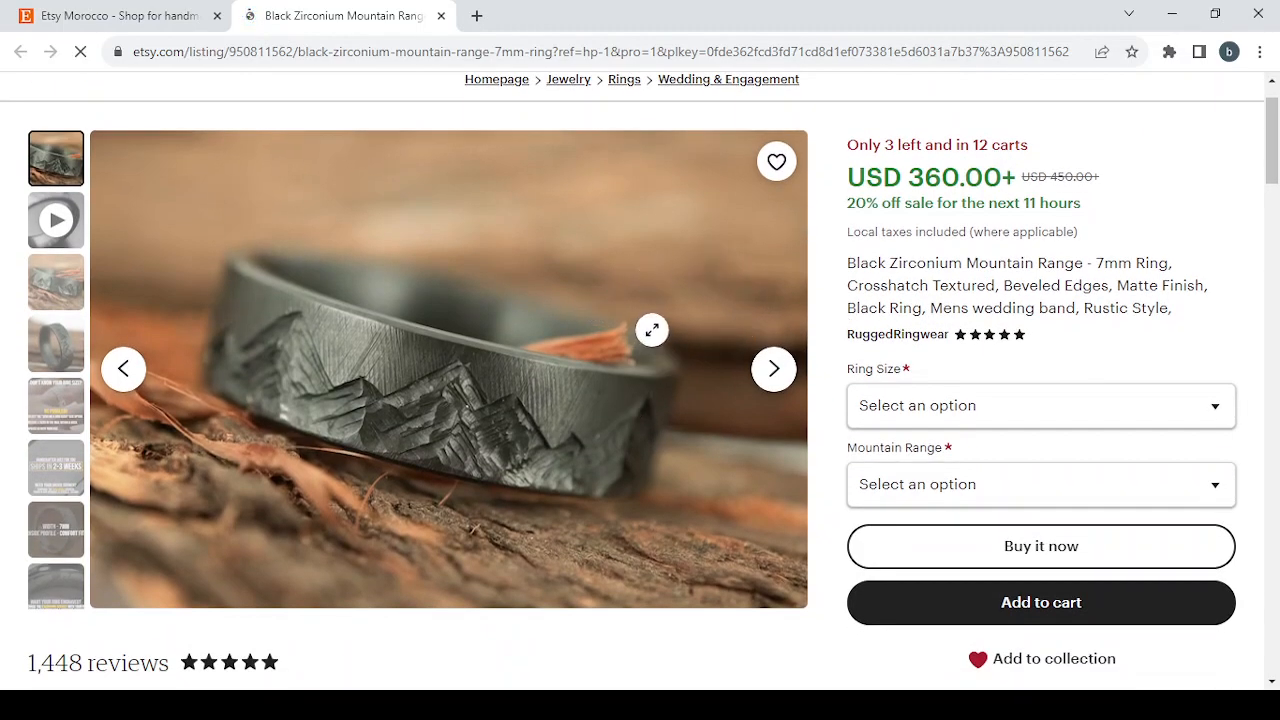
left_click(789, 380)
left_click(789, 380)
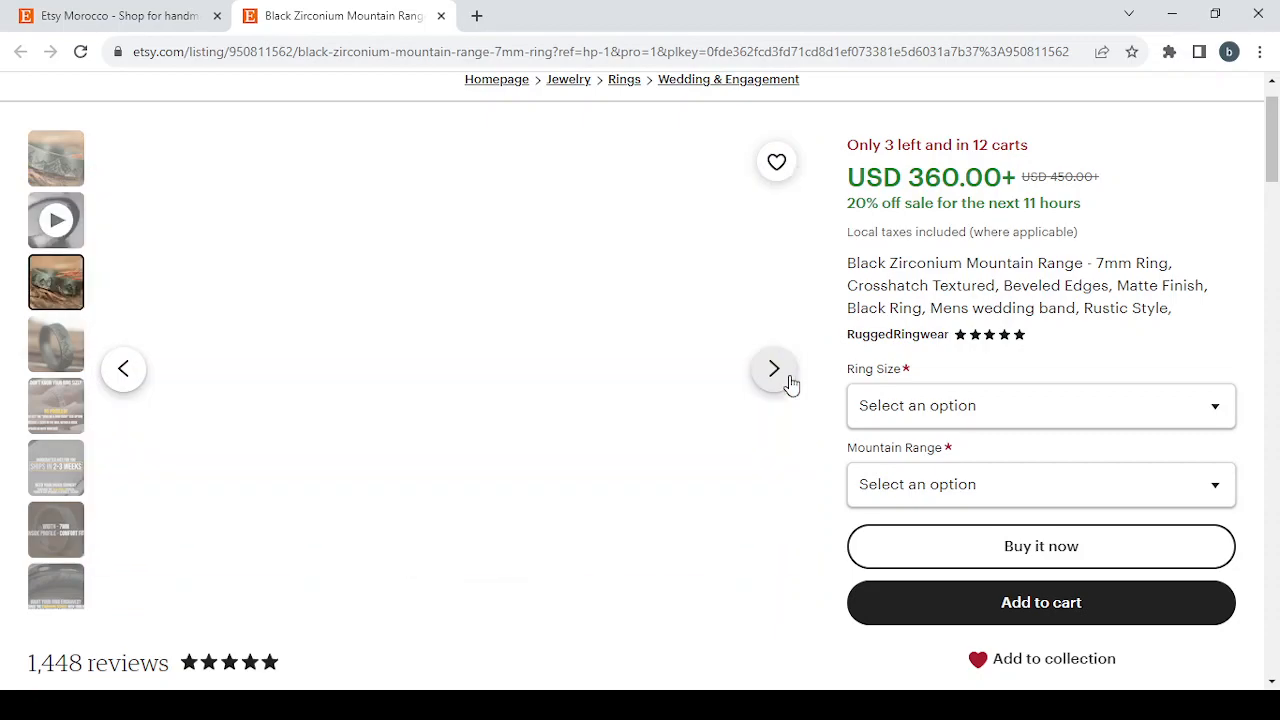
left_click(789, 380)
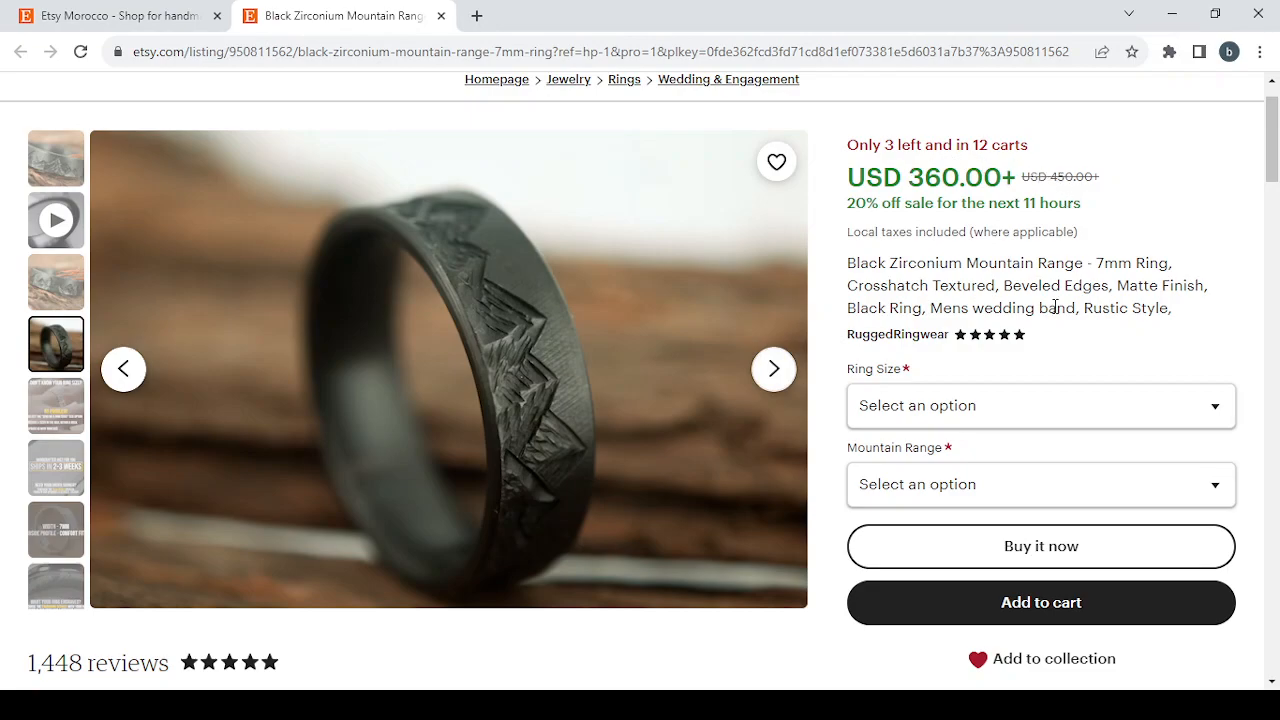
Examine the ring listing's purchase options, customer reviews, item details, and shipping and return policies.
scroll(1055, 308, "down", 1)
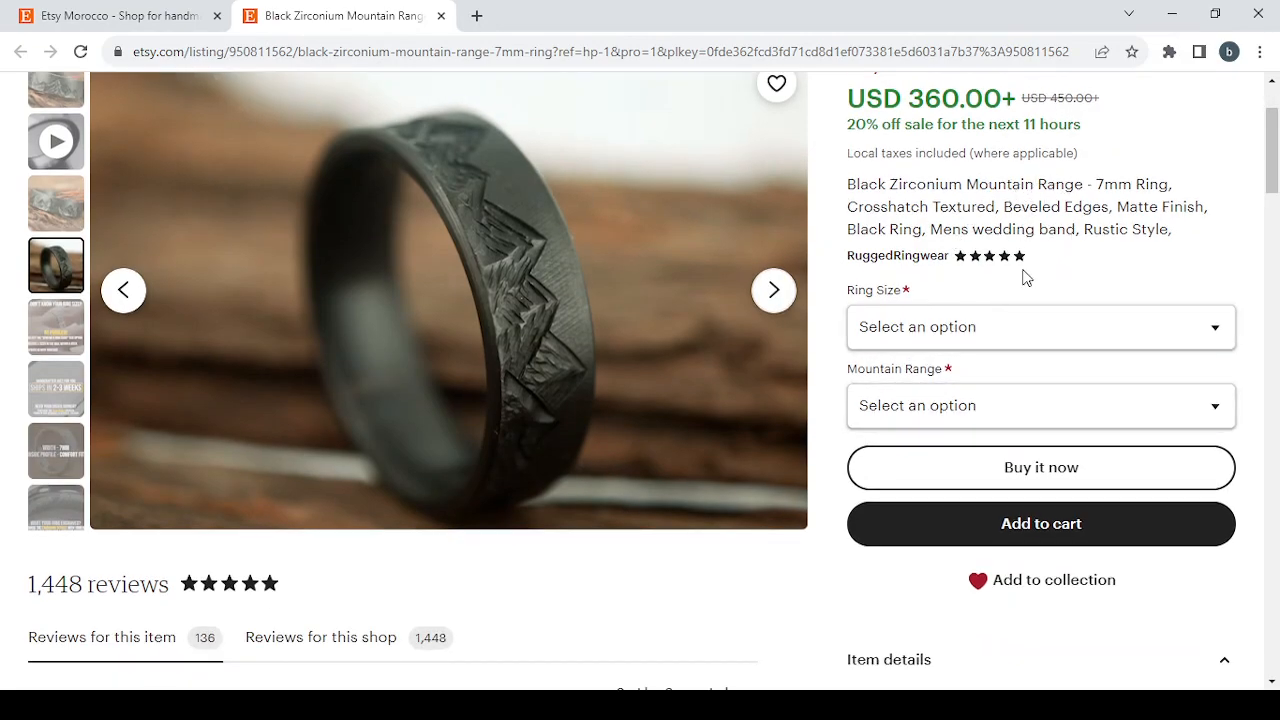
scroll(1024, 278, "down", 5)
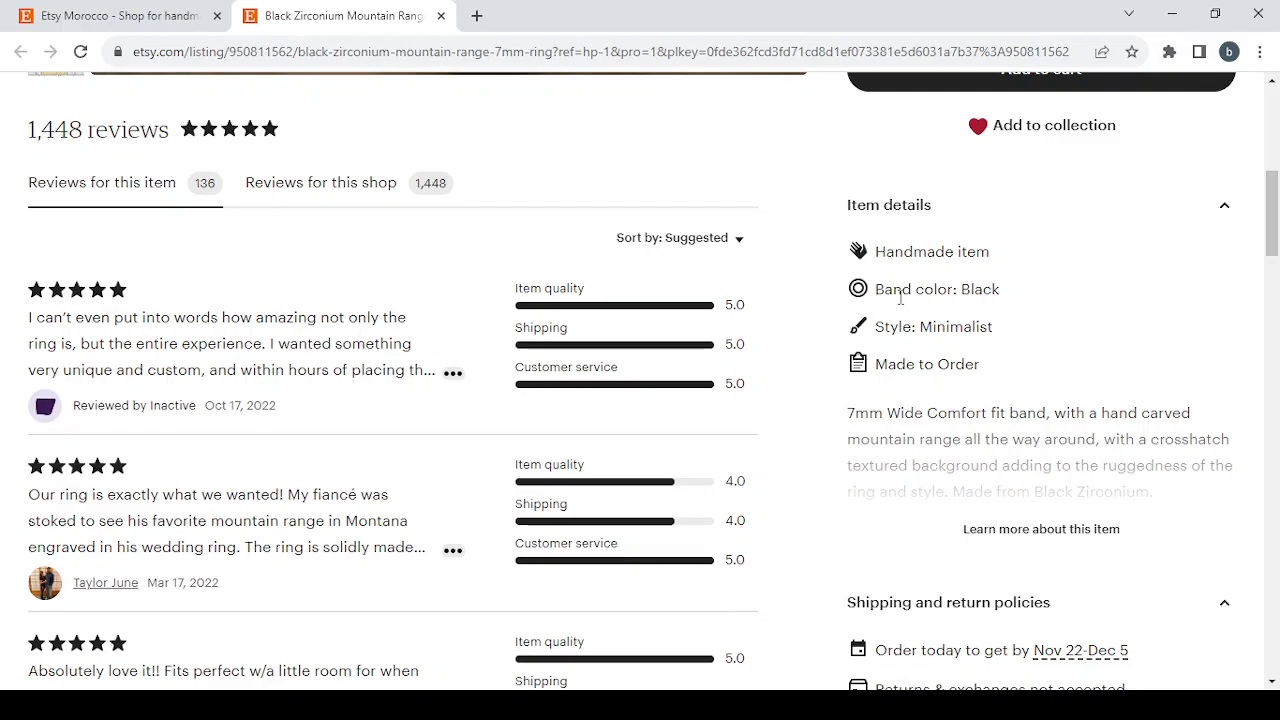
scroll(900, 298, "up", 1)
scroll(900, 300, "down", 2)
scroll(900, 305, "down", 2)
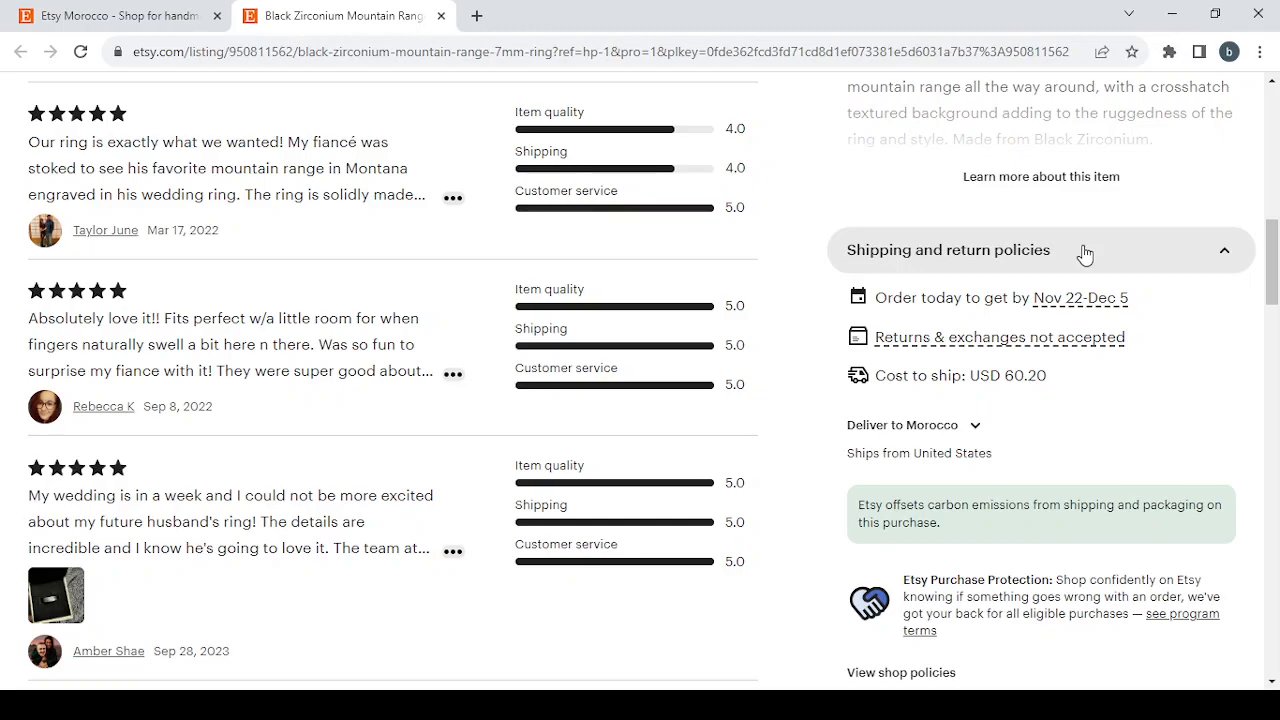
scroll(880, 257, "up", 15)
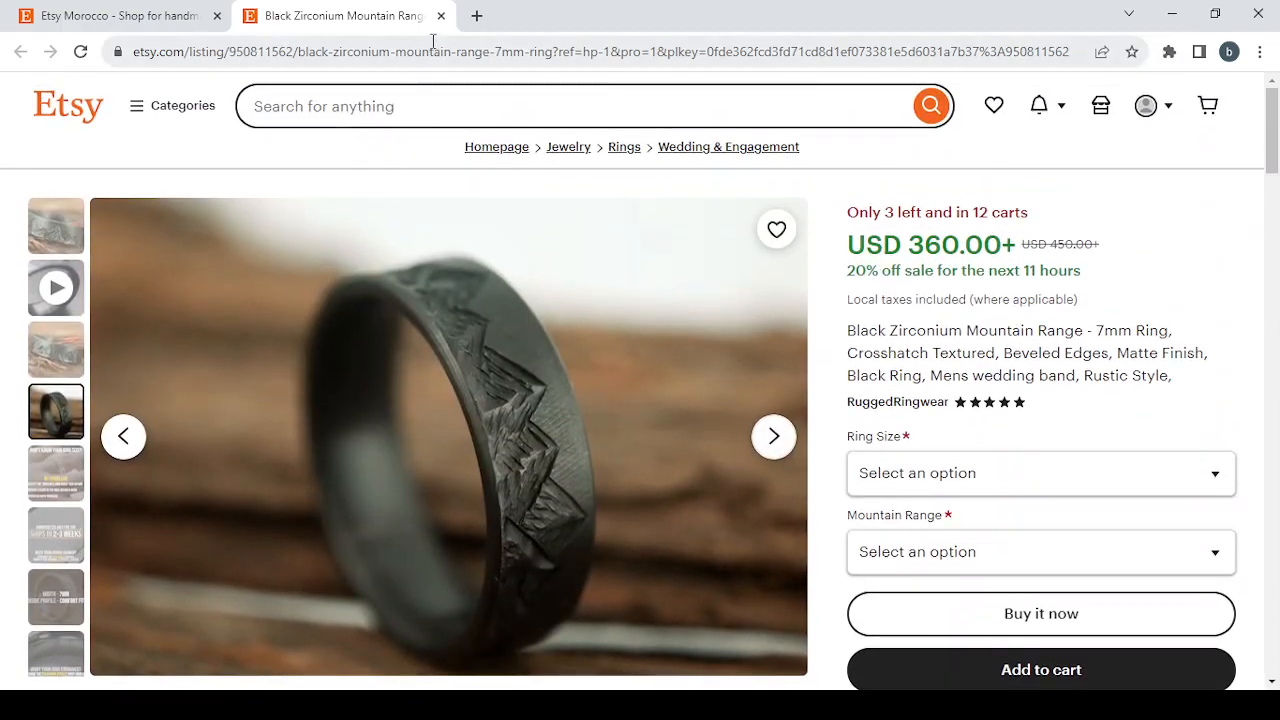
Close the ring listing and open the seller's shop setup from the home page.
left_click(441, 16)
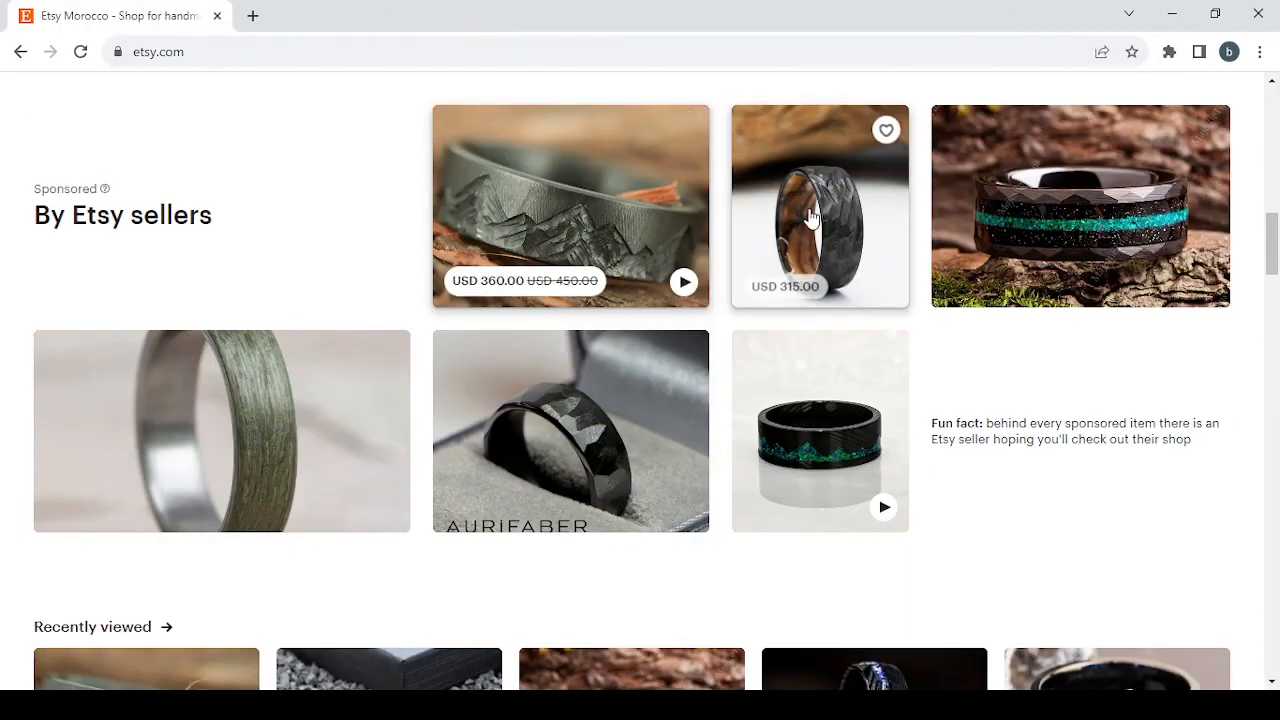
scroll(810, 218, "up", 10)
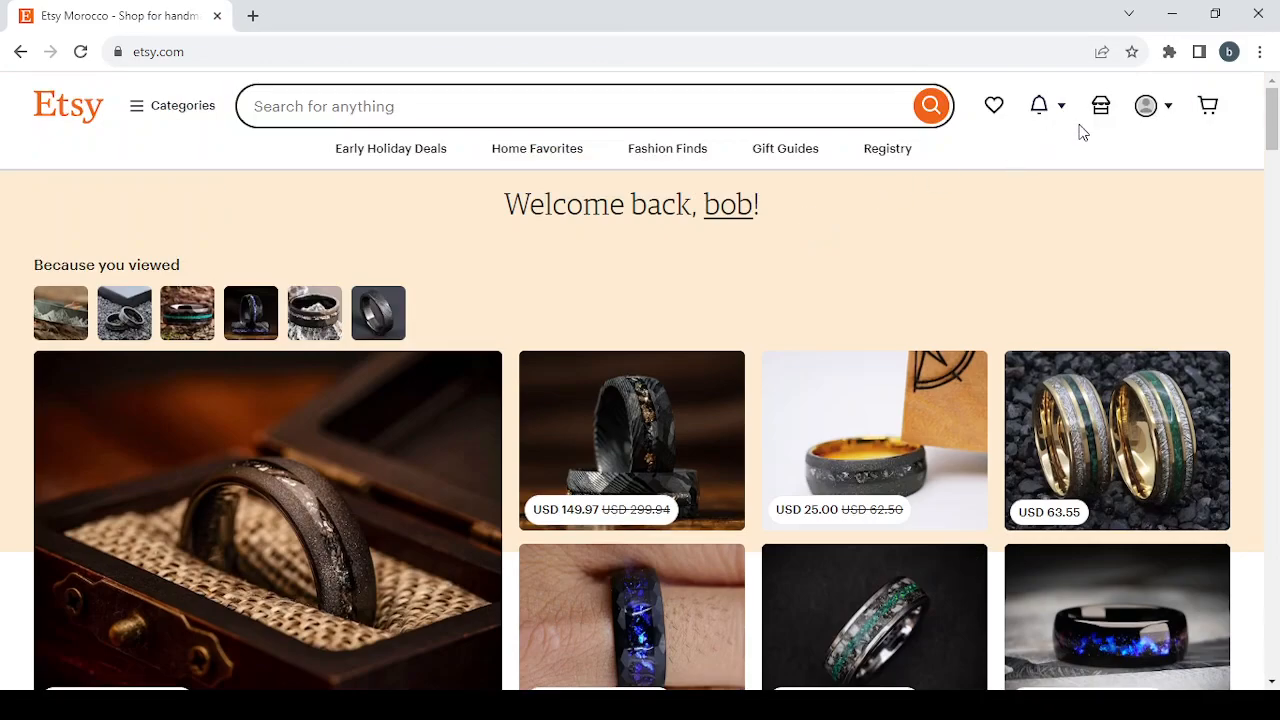
left_click(1098, 116)
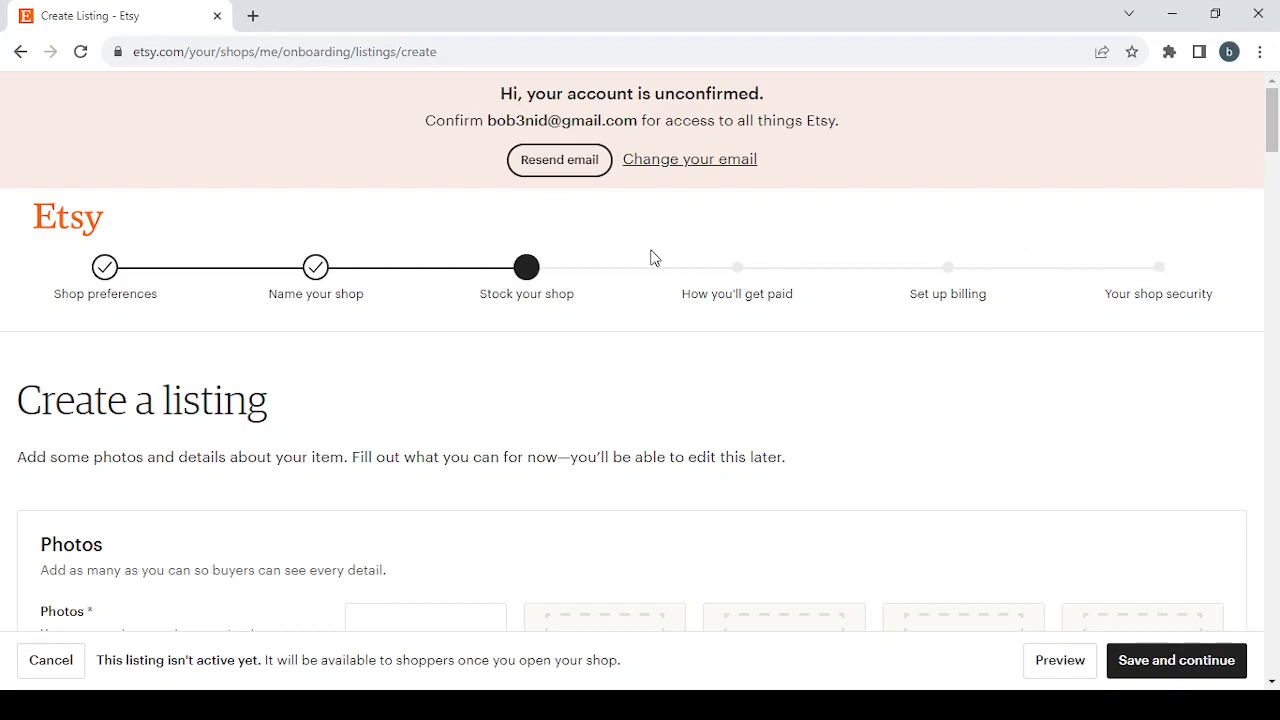
Set the shop currency to $ United States Dollar in the shop preferences and save the change.
left_click(106, 266)
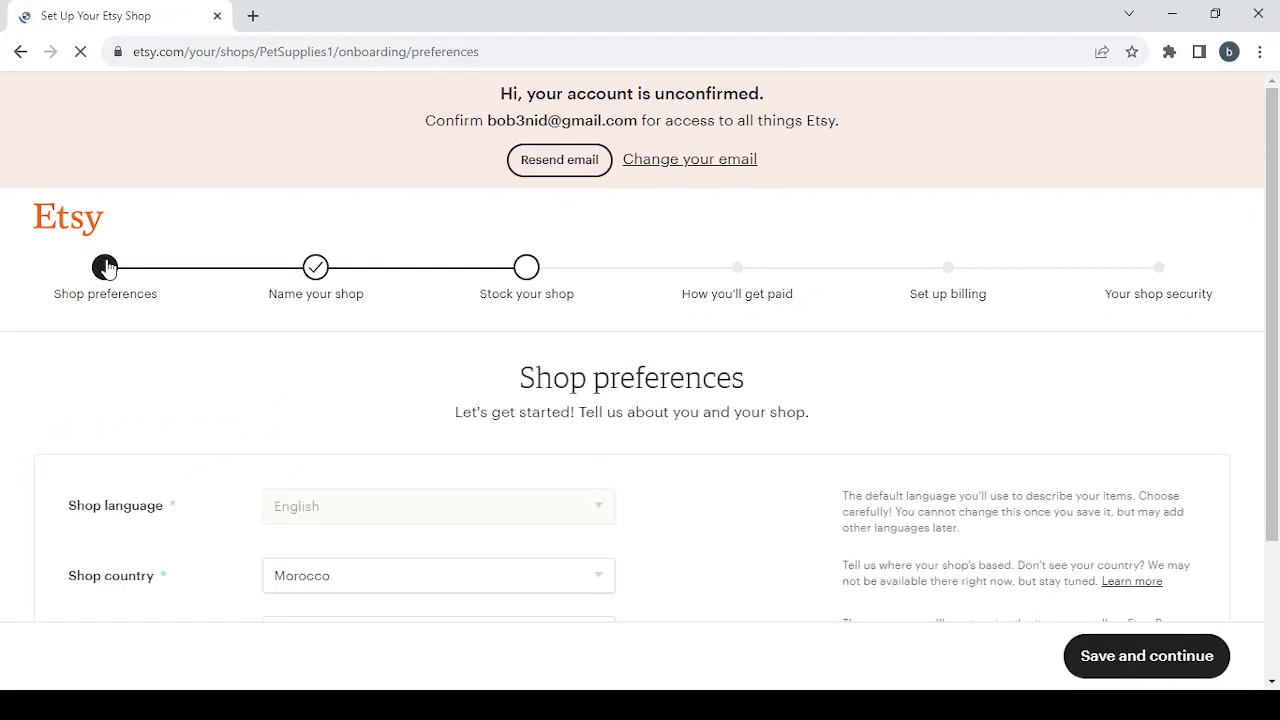
scroll(277, 486, "down", 2)
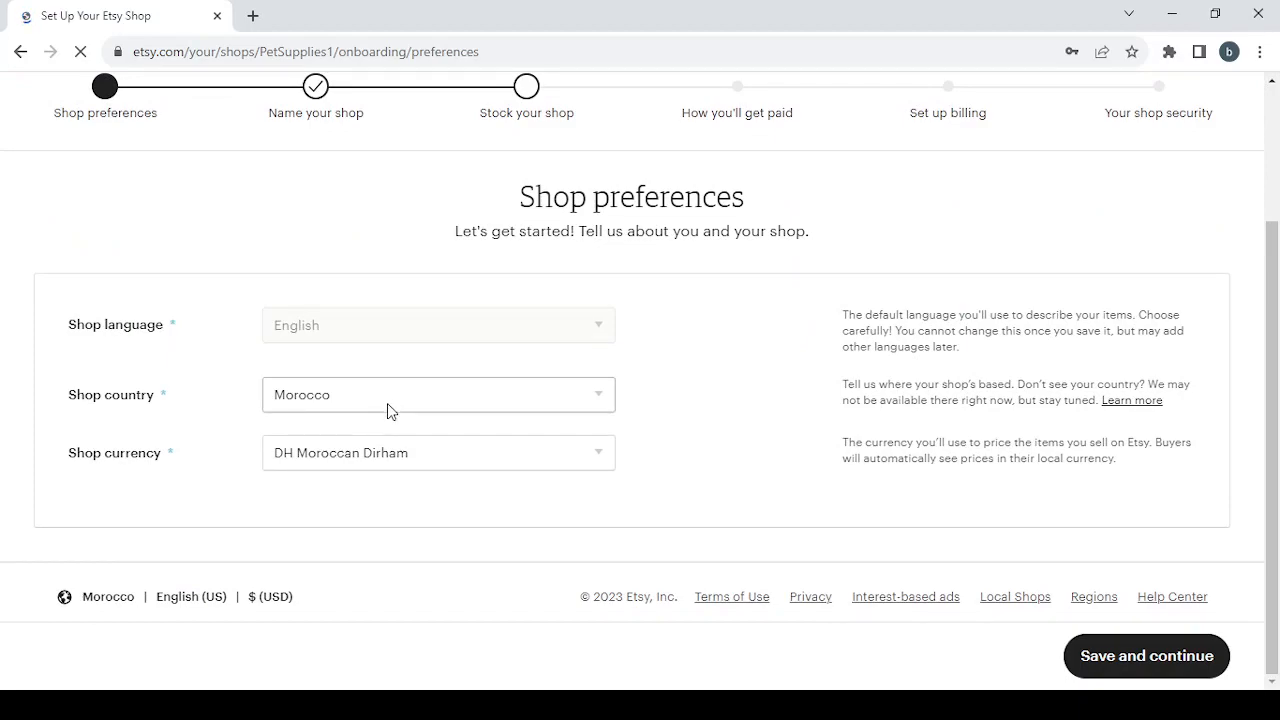
left_click(390, 463)
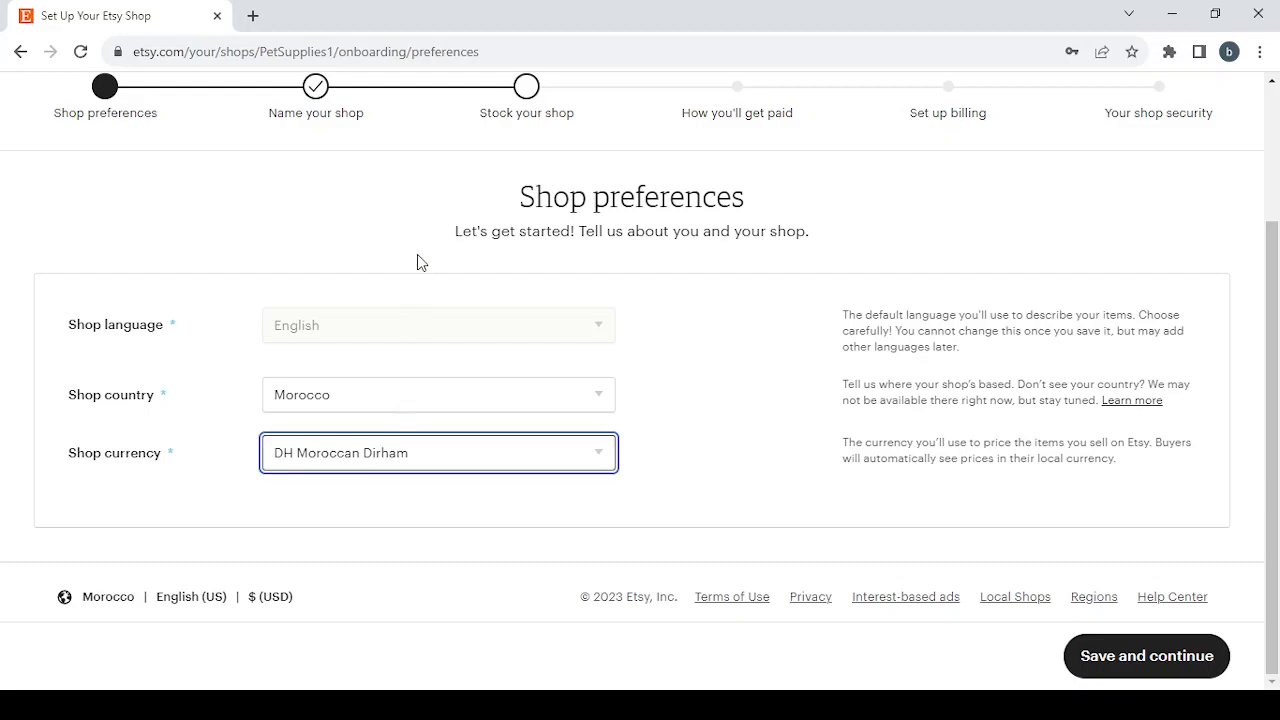
left_click(417, 134)
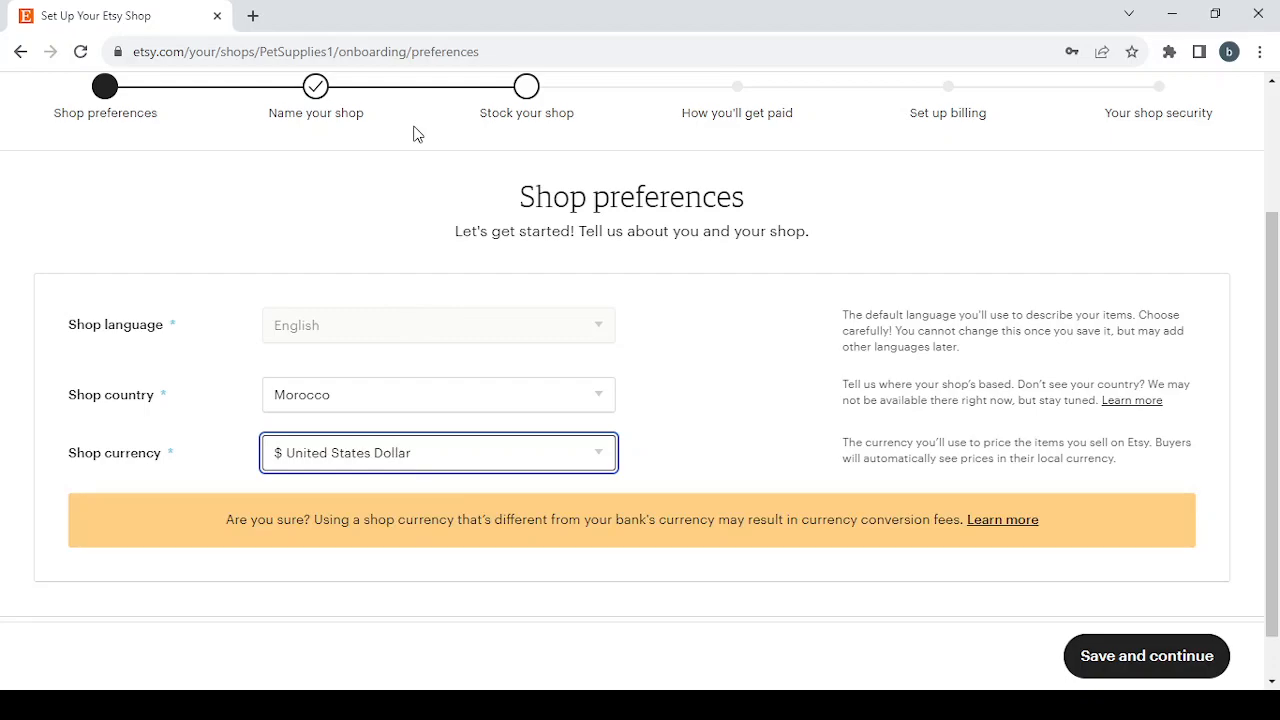
left_click(1203, 668)
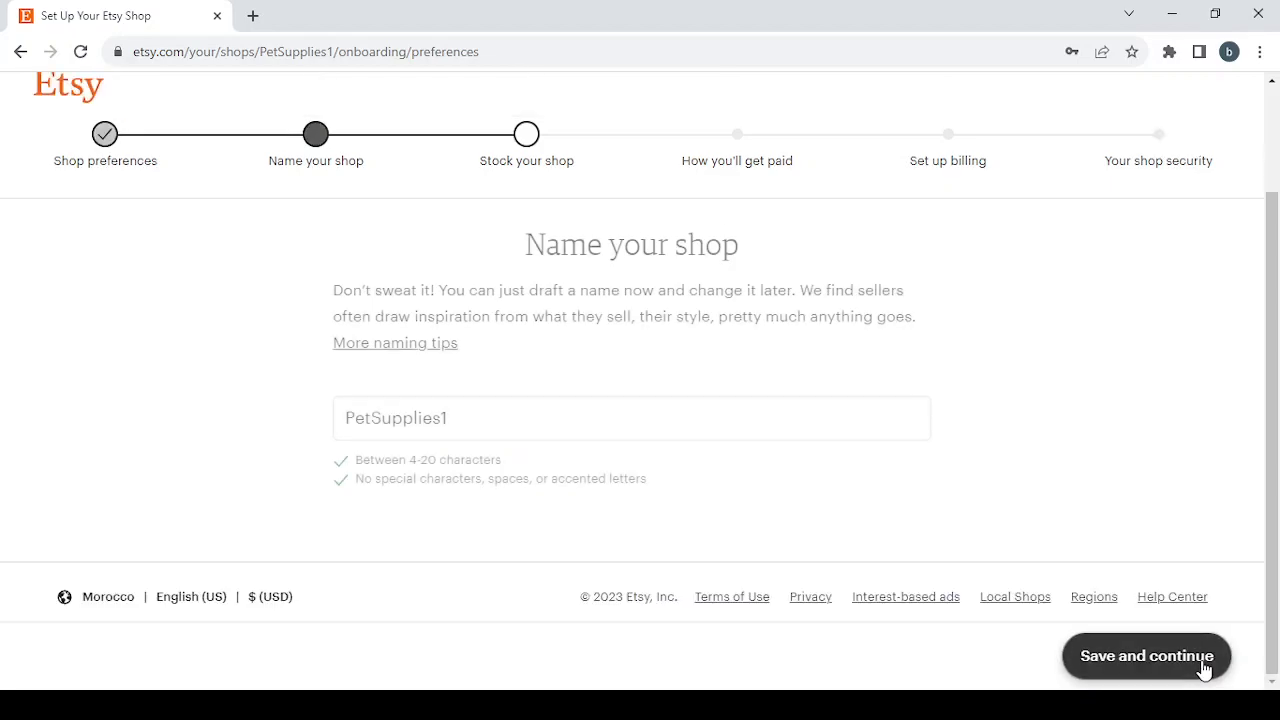
Replace the existing shop name with "Books, Movies & Music".
left_click(450, 418)
left_click_drag(452, 414, 342, 417)
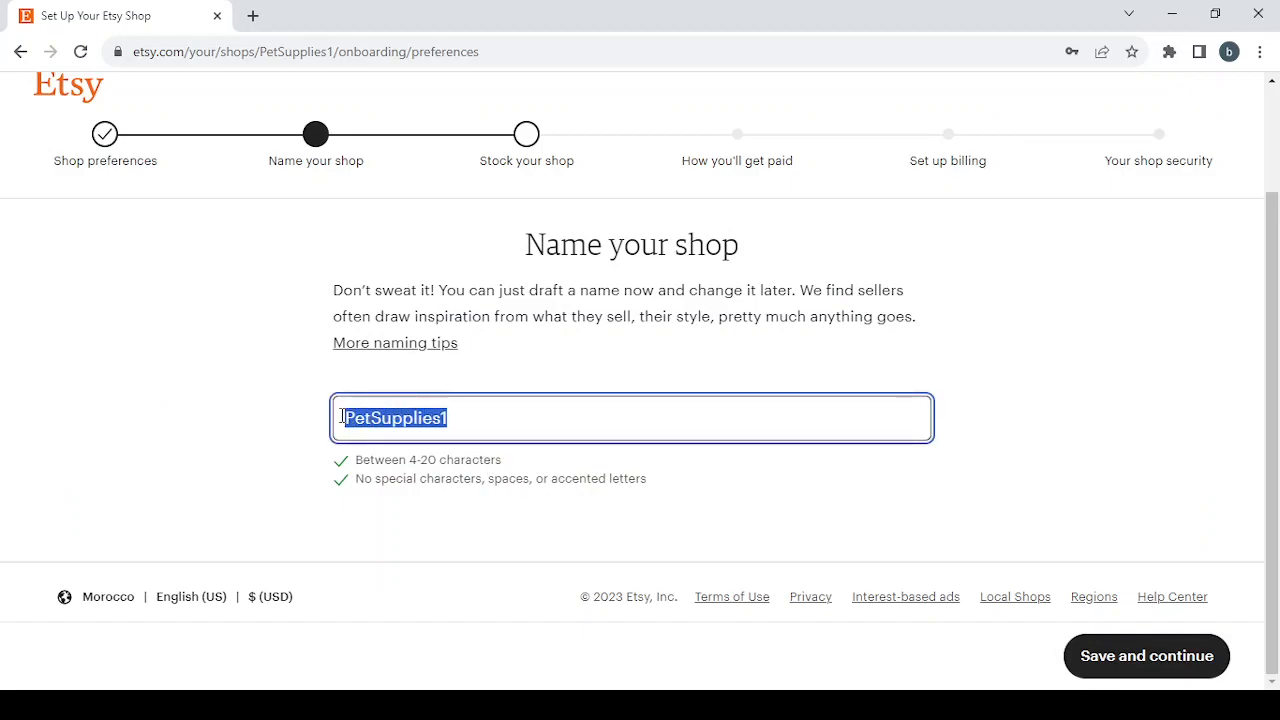
type("Books, Movies & Music")
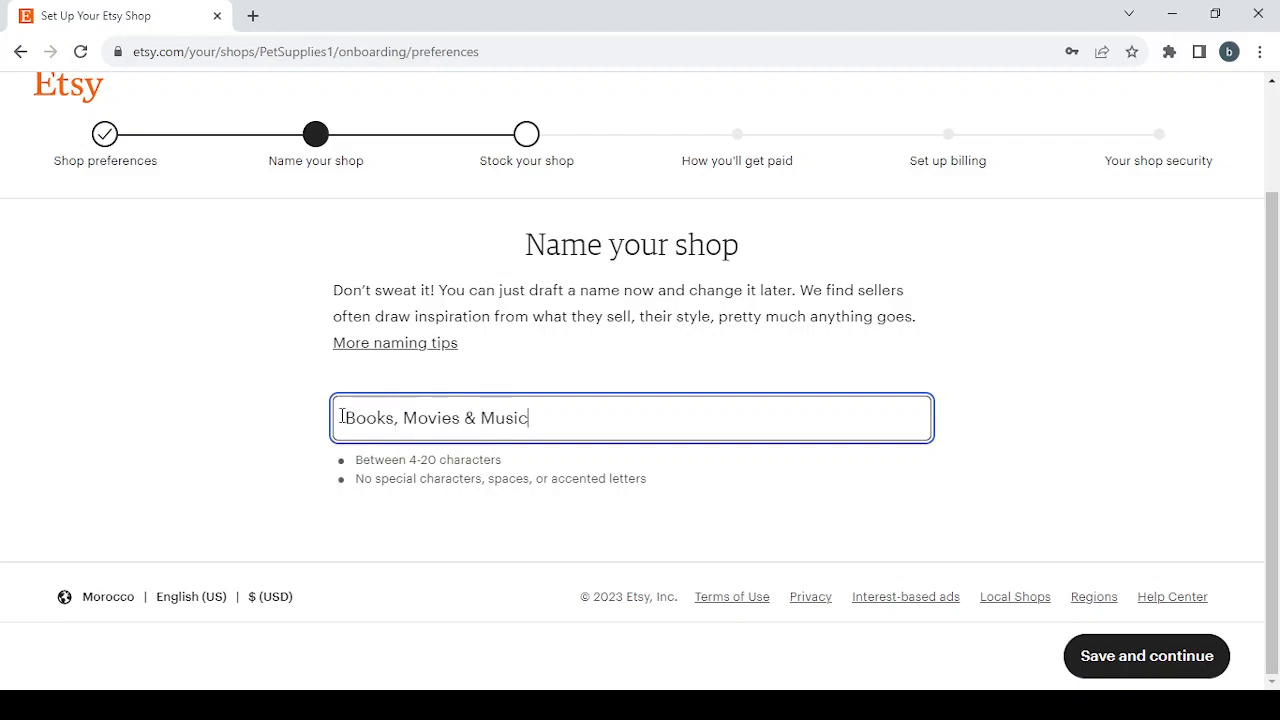
Remove the comma, ampersand and spaces from the shop name to make it BooksMoviesMusic, and save it.
left_click(403, 418)
key("BackSpace")
key("BackSpace")
left_click(464, 418)
key("BackSpace")
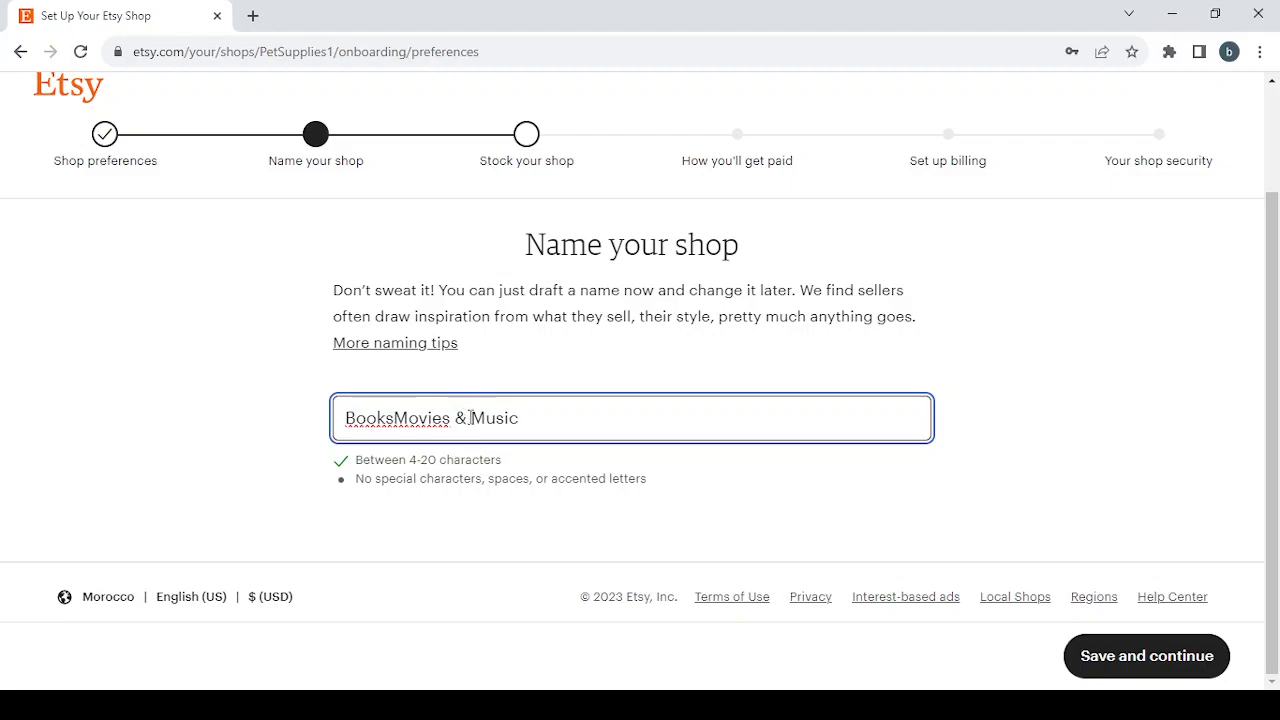
key("BackSpace")
key("BackSpace")
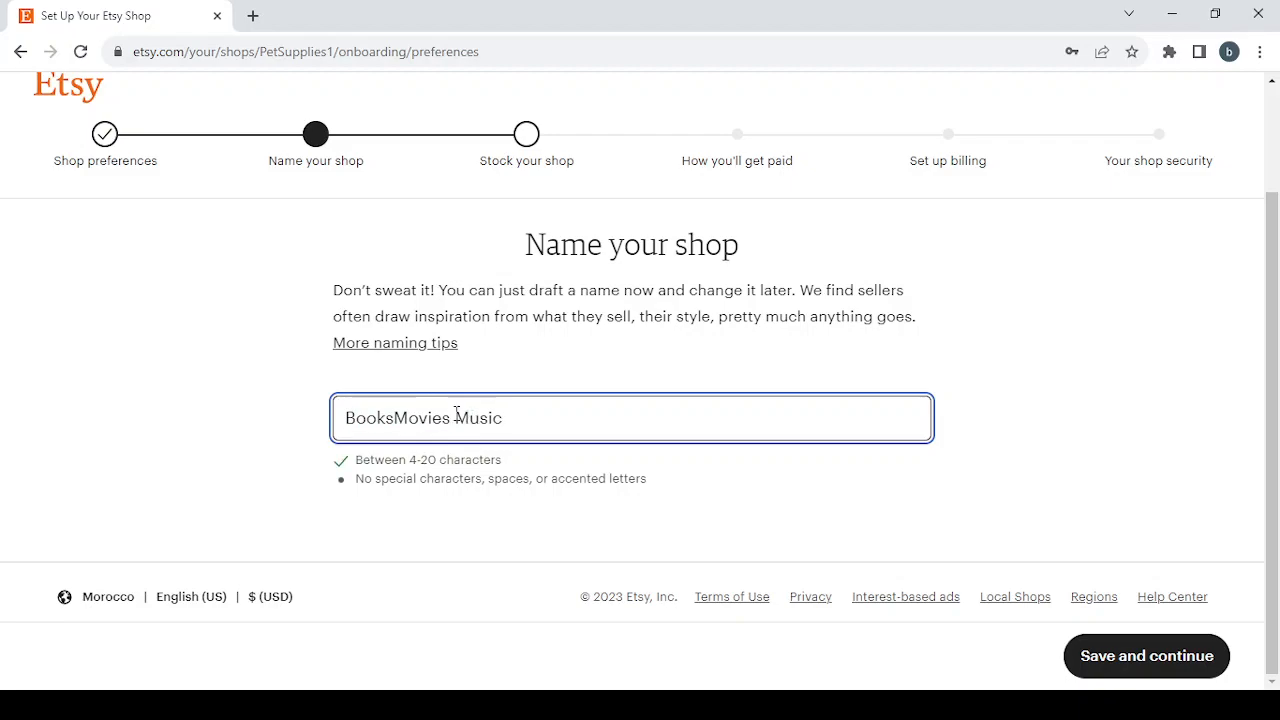
key("BackSpace")
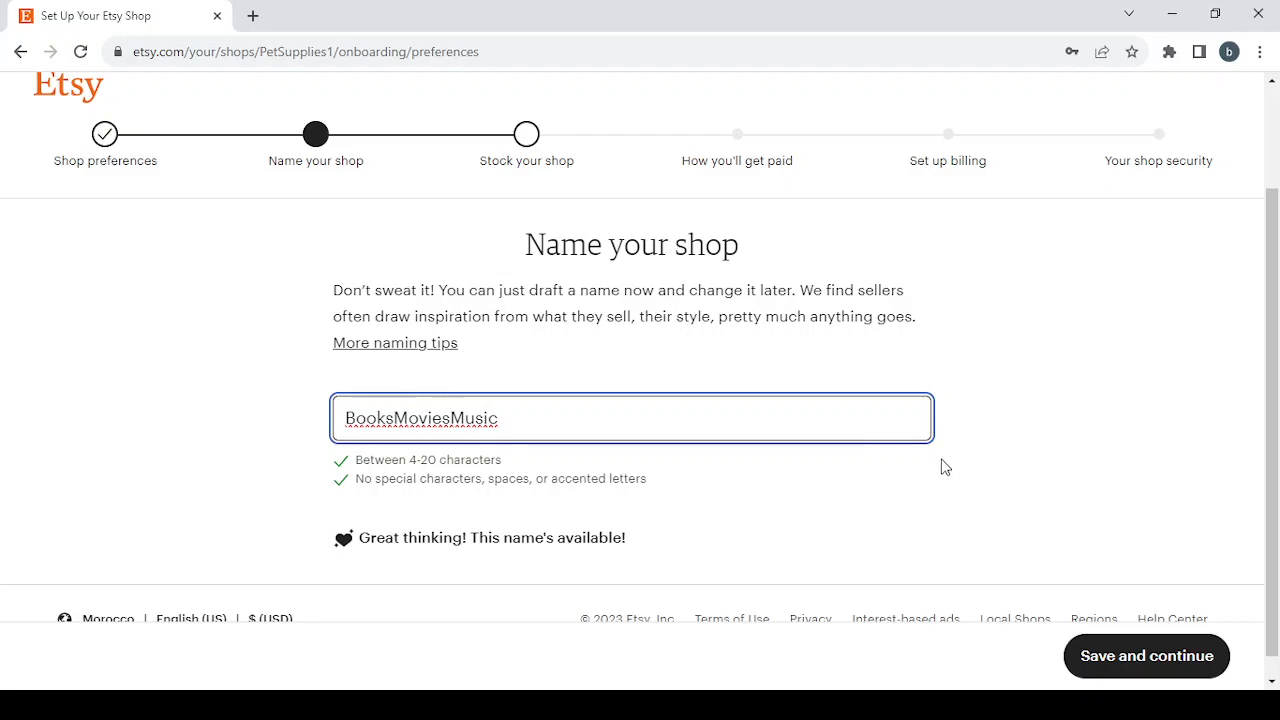
left_click(1144, 660)
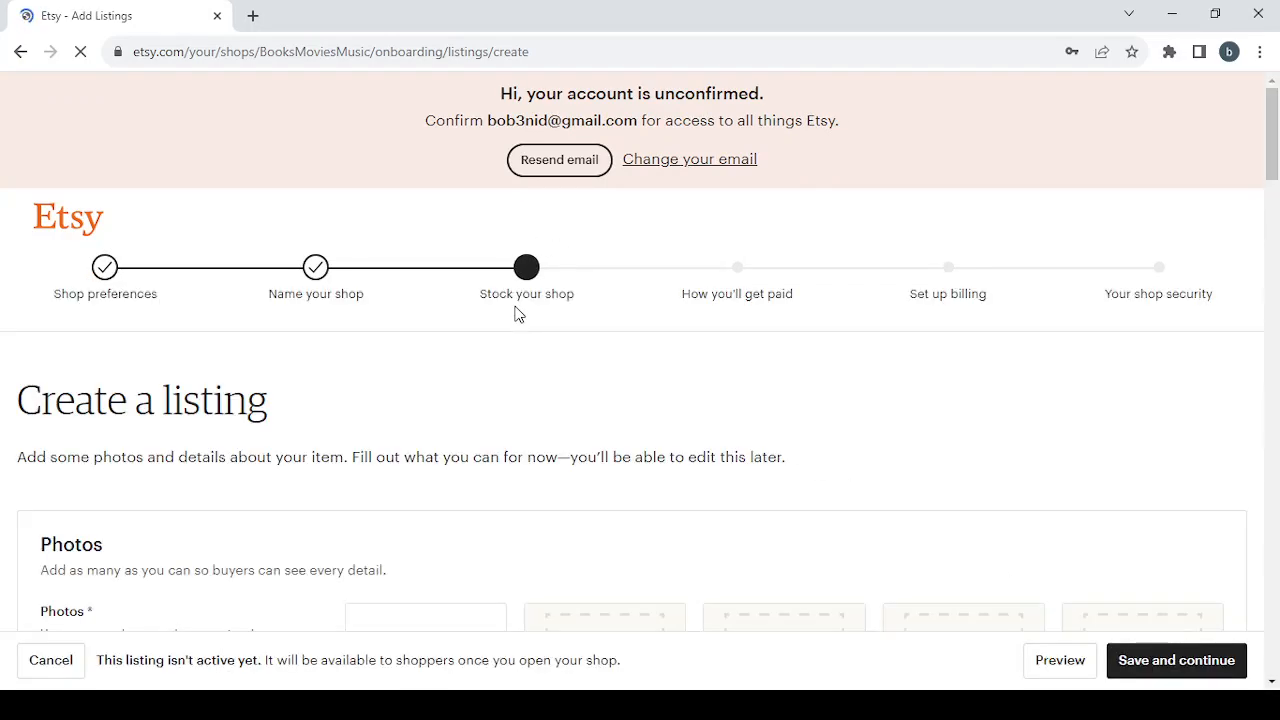
Try to save the new listing with its details still blank.
scroll(517, 314, "down", 2)
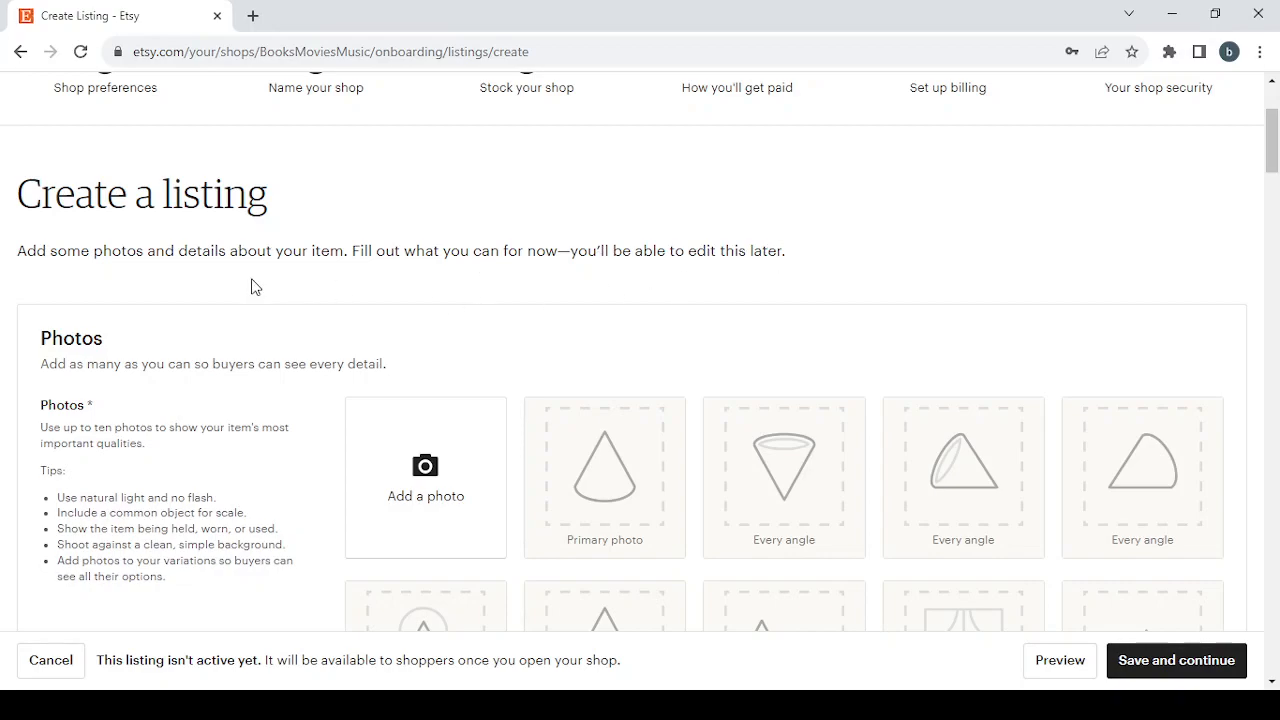
scroll(650, 267, "up", 2)
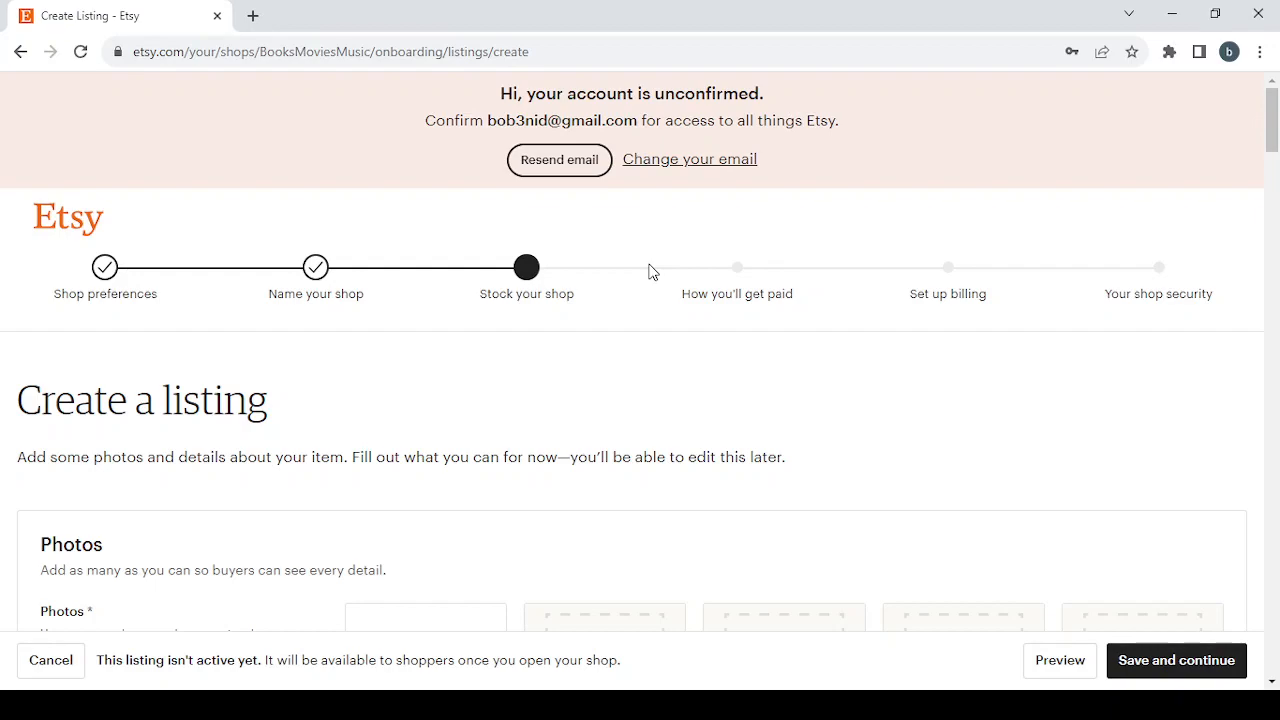
scroll(594, 345, "down", 1)
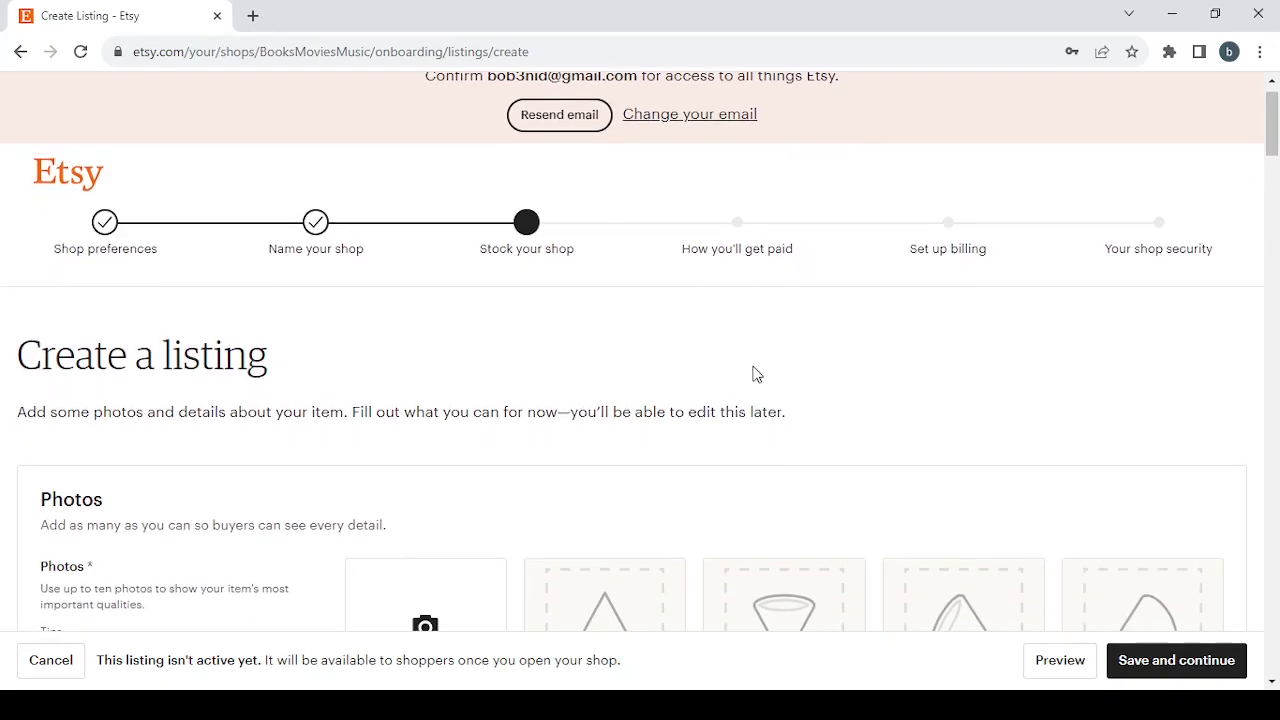
left_click(1170, 665)
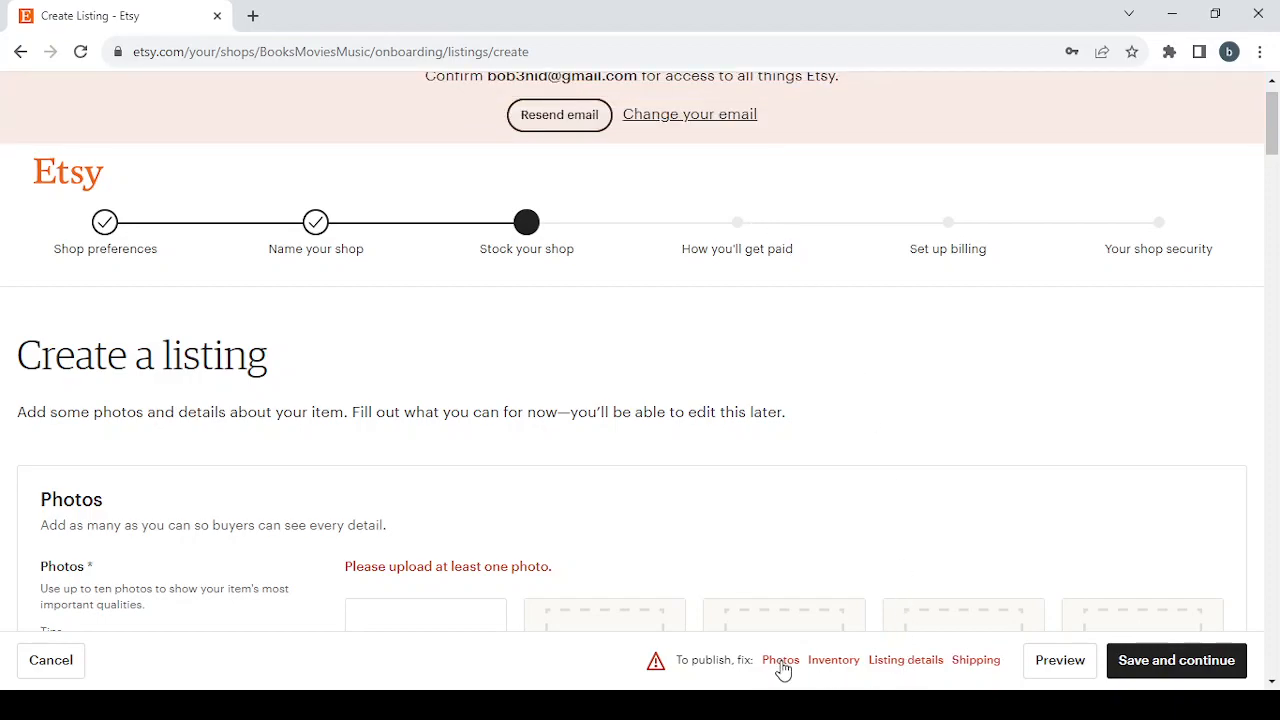
Examine the Photos, Inventory, Listing details and Shipping sections flagged for completion, as well as the Video section.
left_click(781, 662)
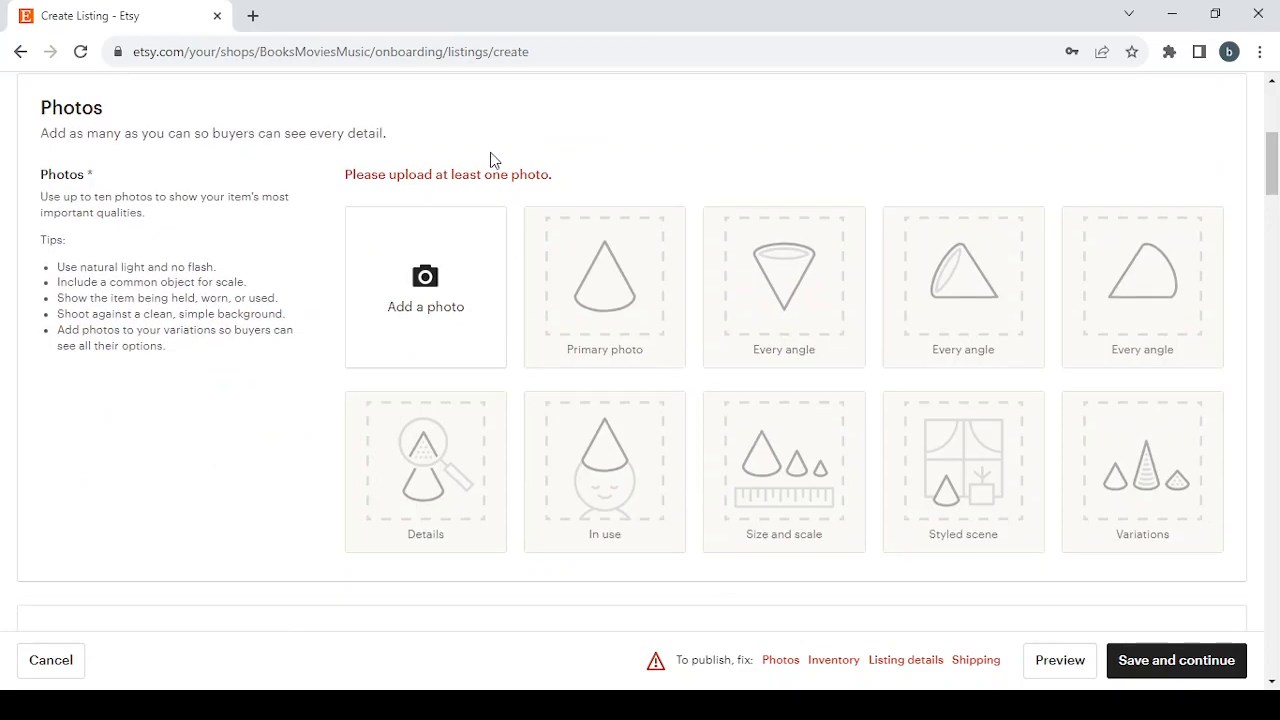
left_click(839, 669)
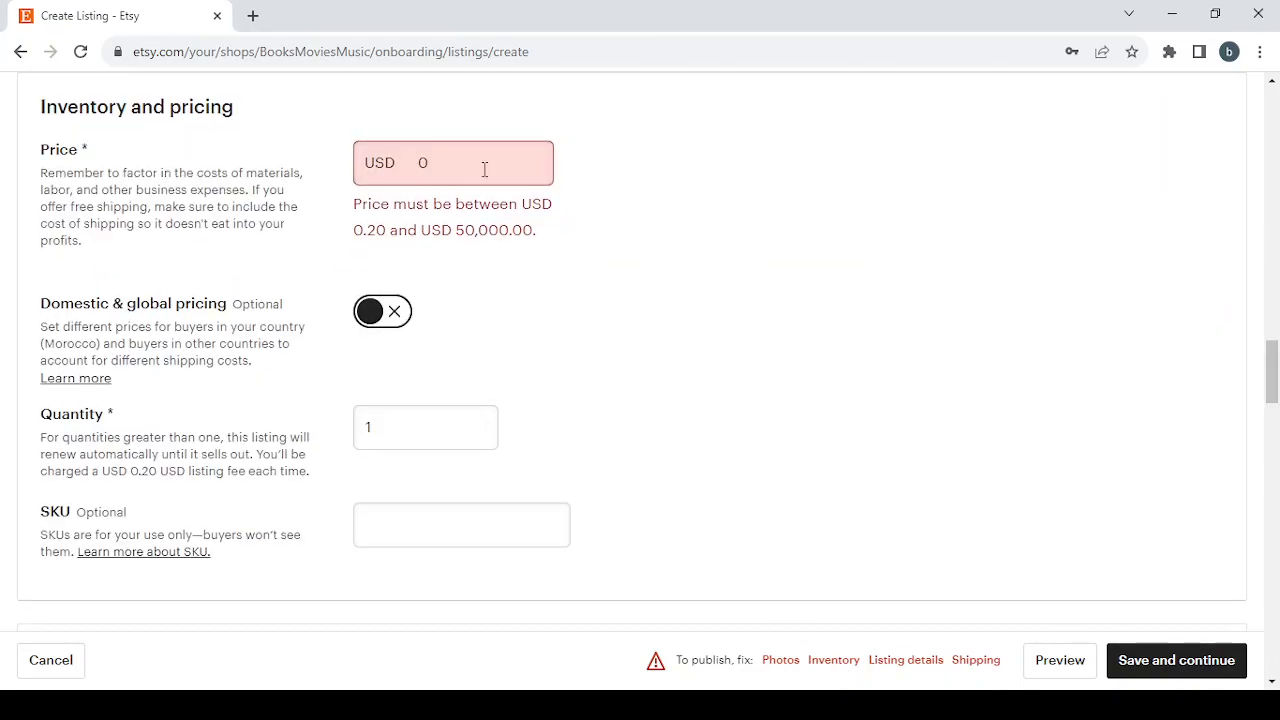
left_click(904, 660)
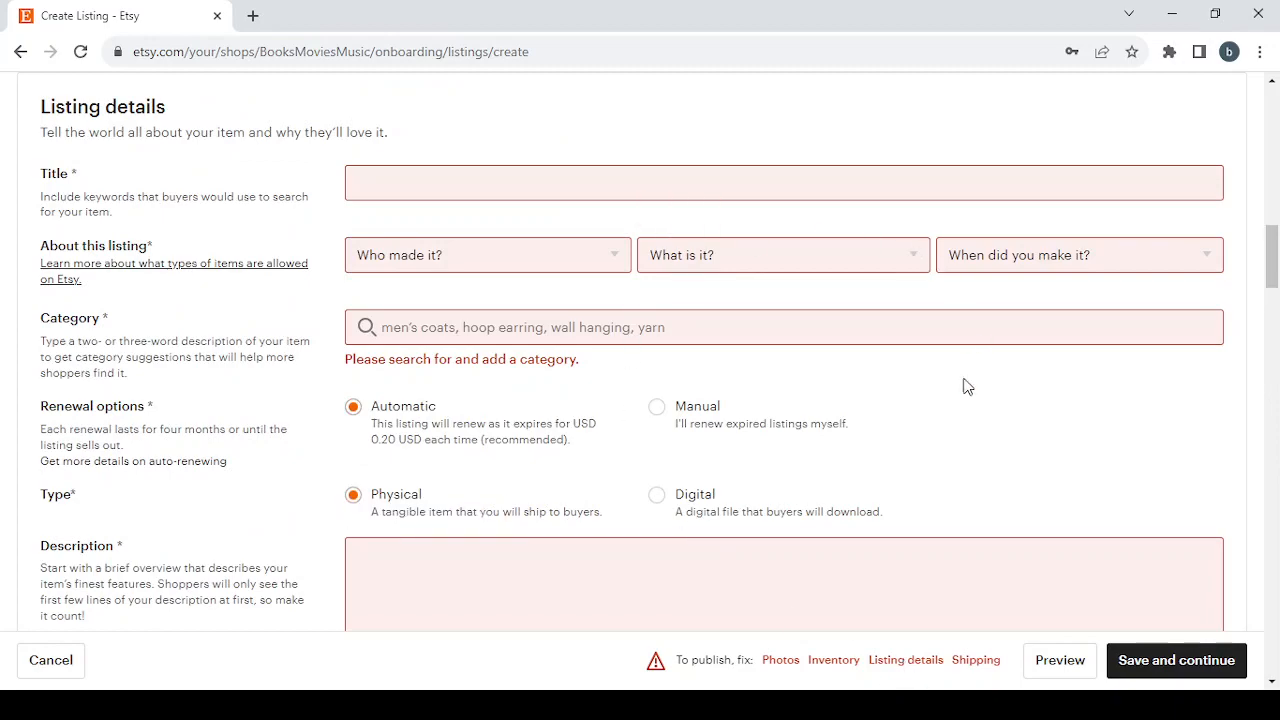
scroll(811, 337, "down", 1)
scroll(811, 337, "down", 2)
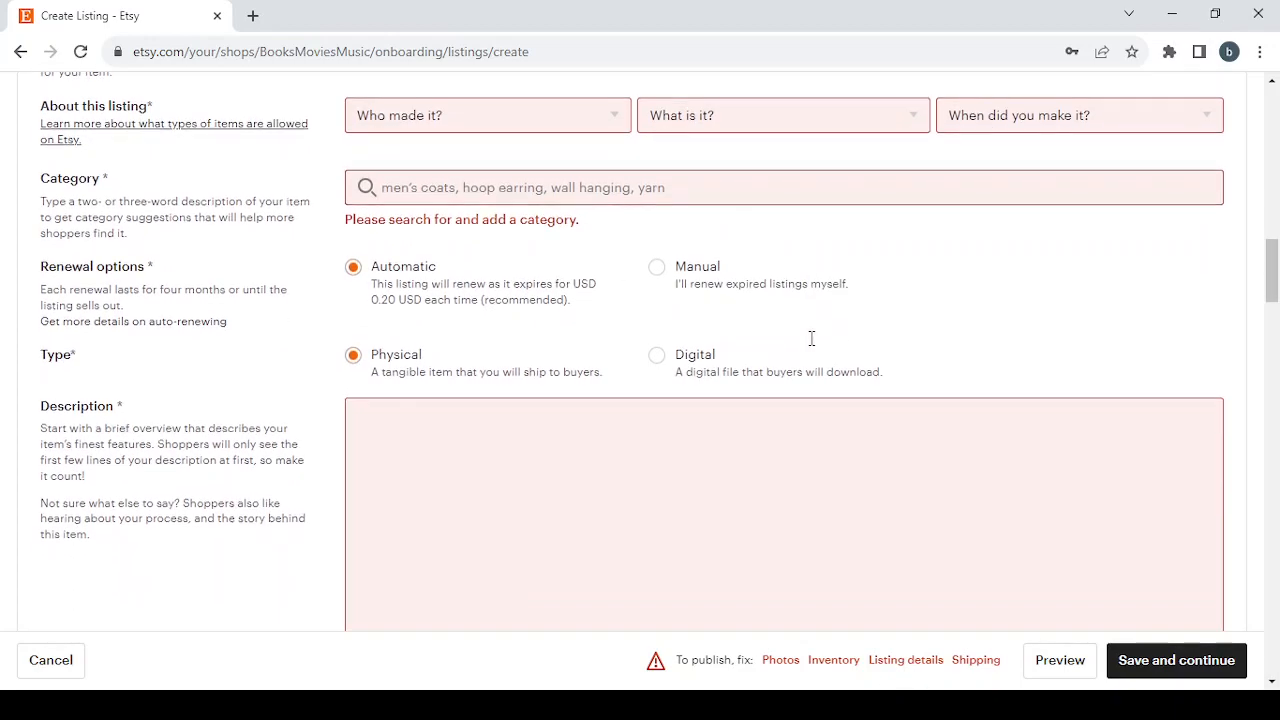
left_click(968, 660)
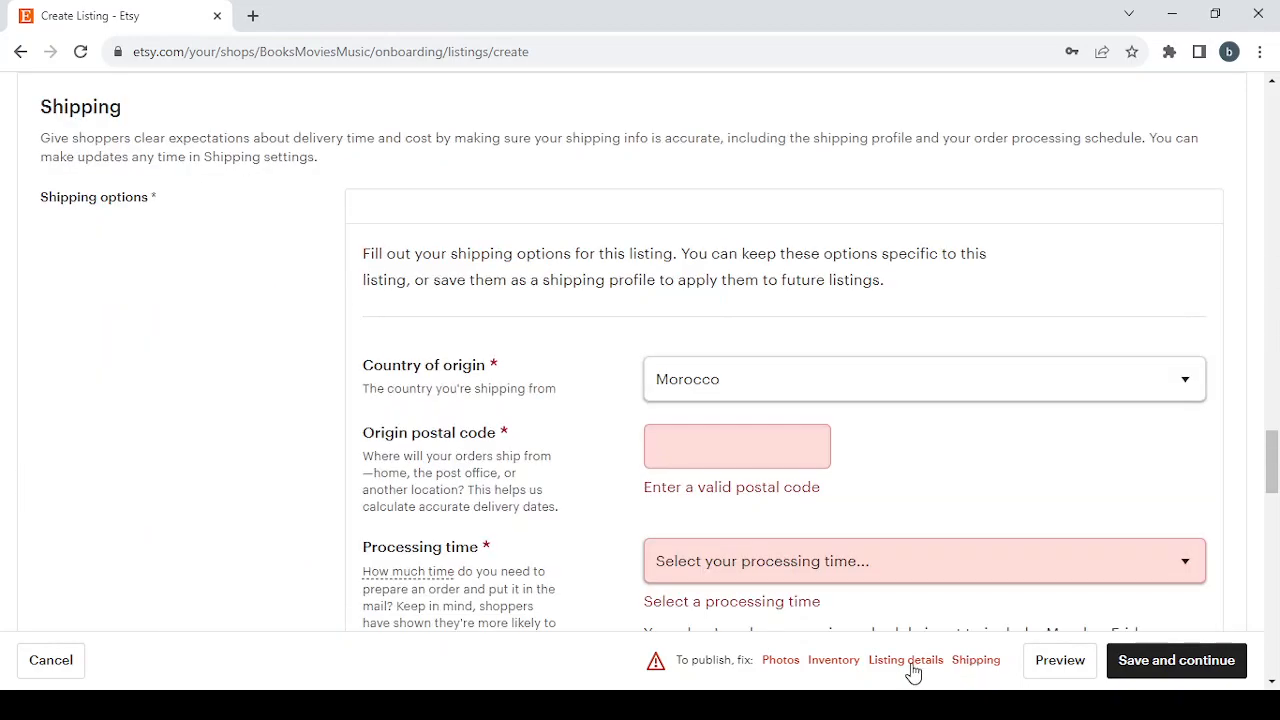
scroll(848, 463, "down", 3)
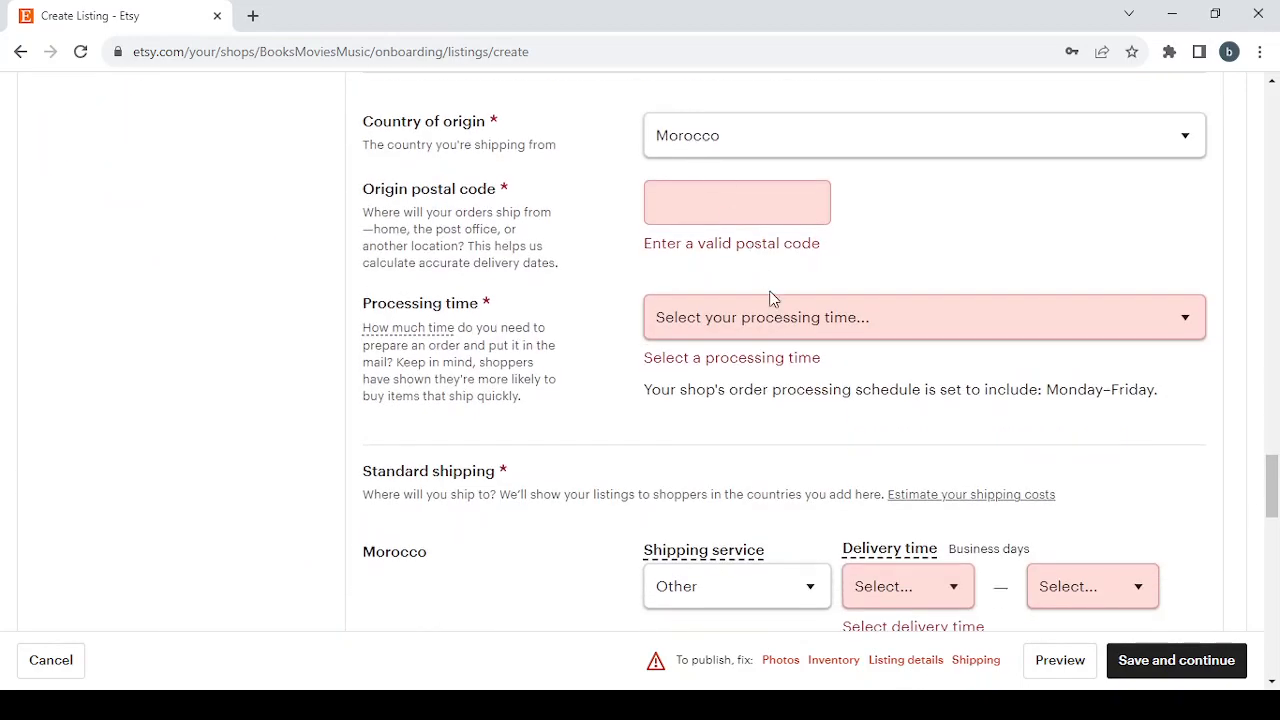
scroll(800, 349, "down", 7)
scroll(797, 349, "down", 2)
scroll(797, 346, "up", 5)
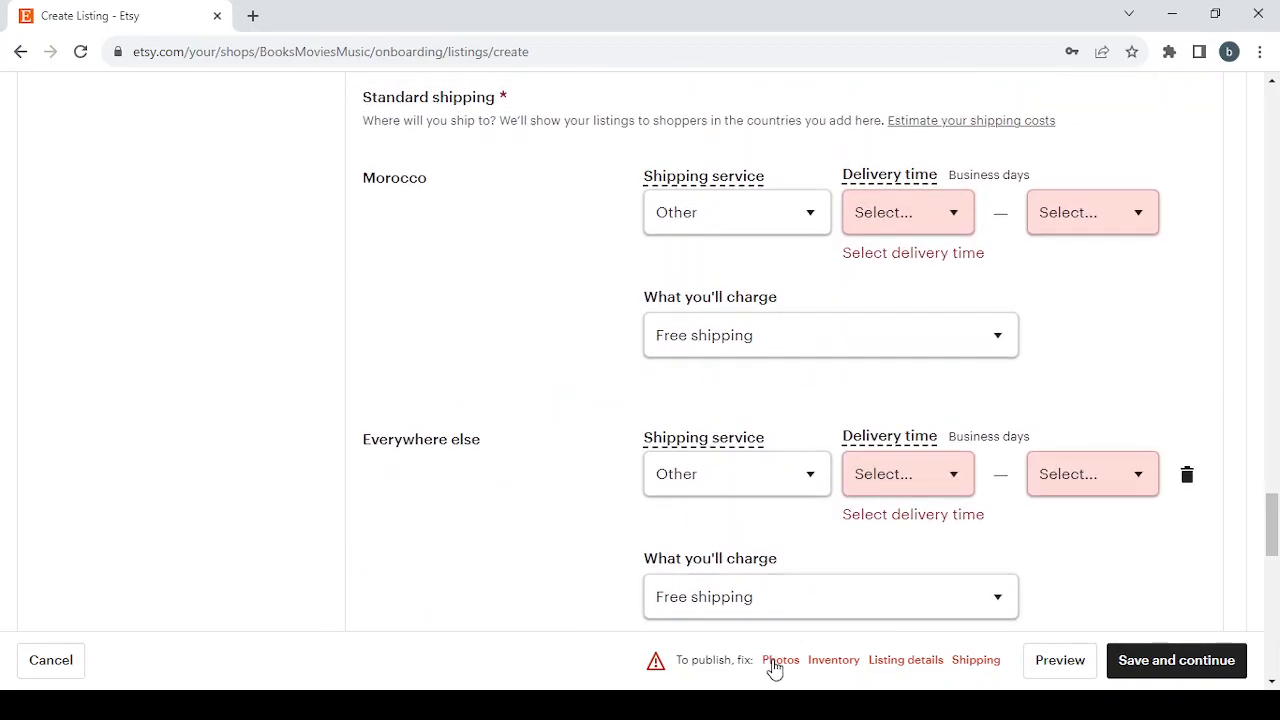
left_click(780, 660)
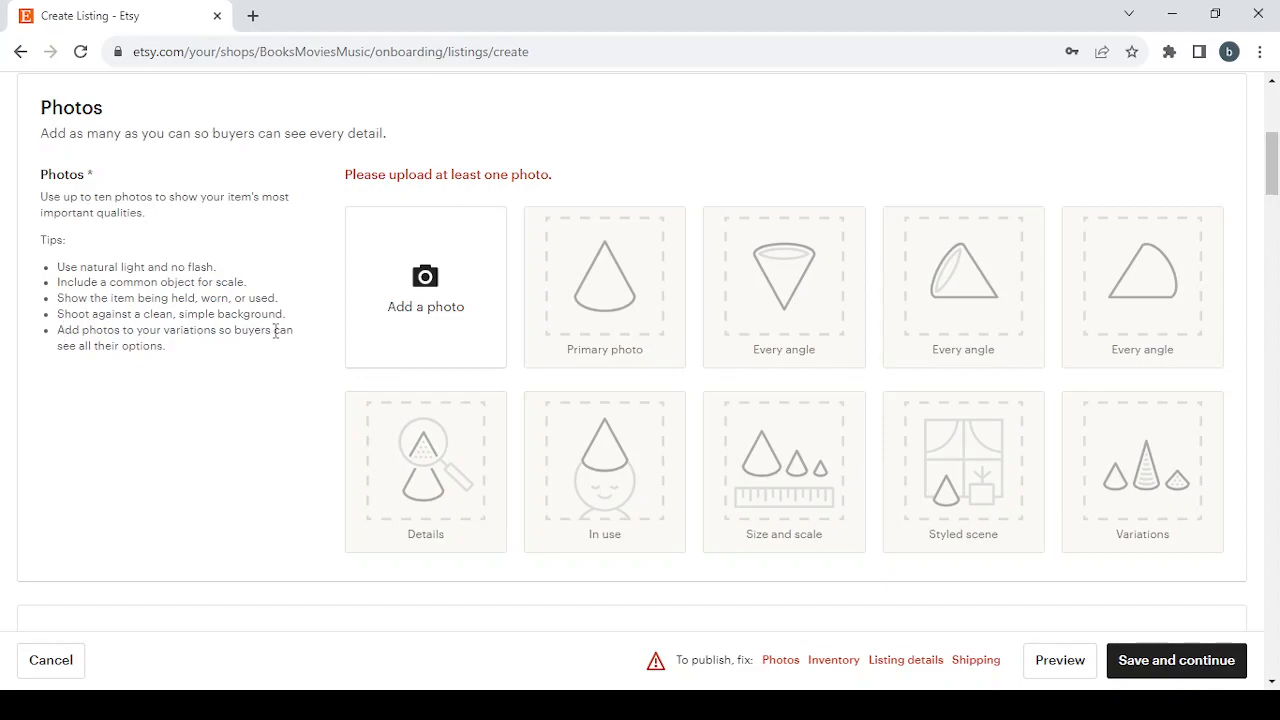
scroll(318, 367, "down", 4)
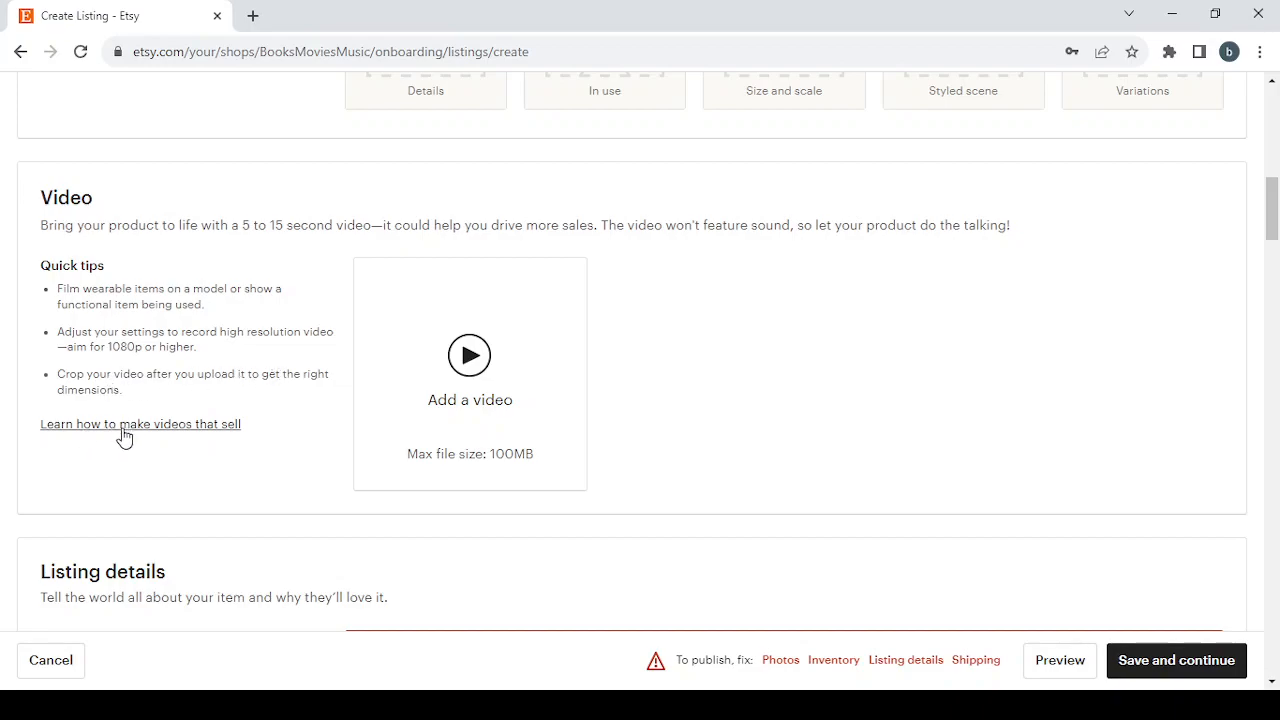
Enter "Books, Movies & Music" as the listing title.
scroll(520, 428, "down", 4)
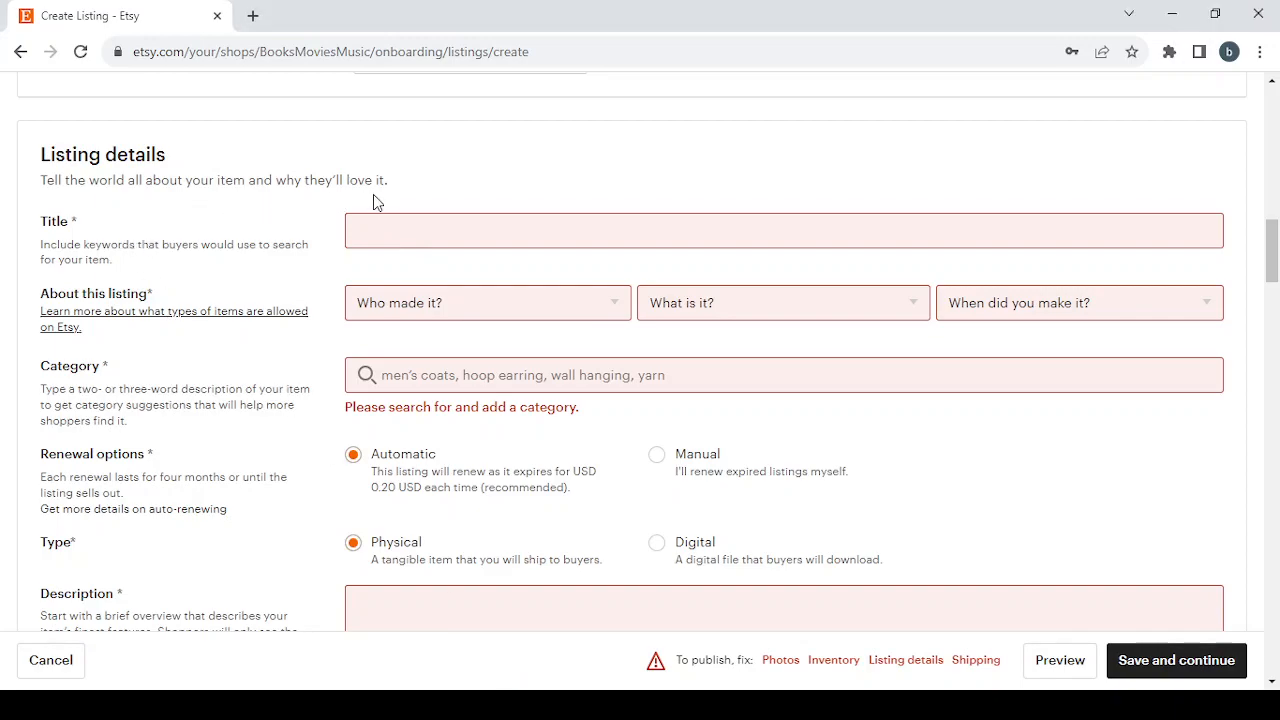
left_click(395, 235)
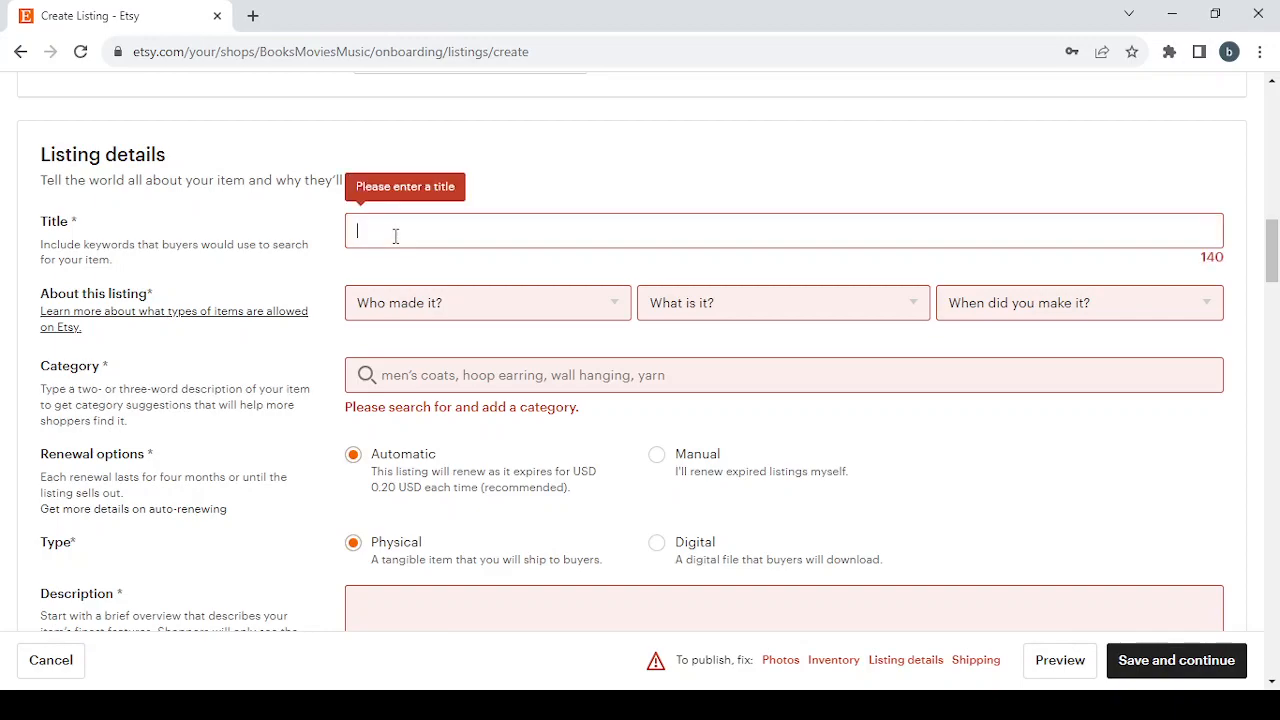
type("Books, Movies & Music")
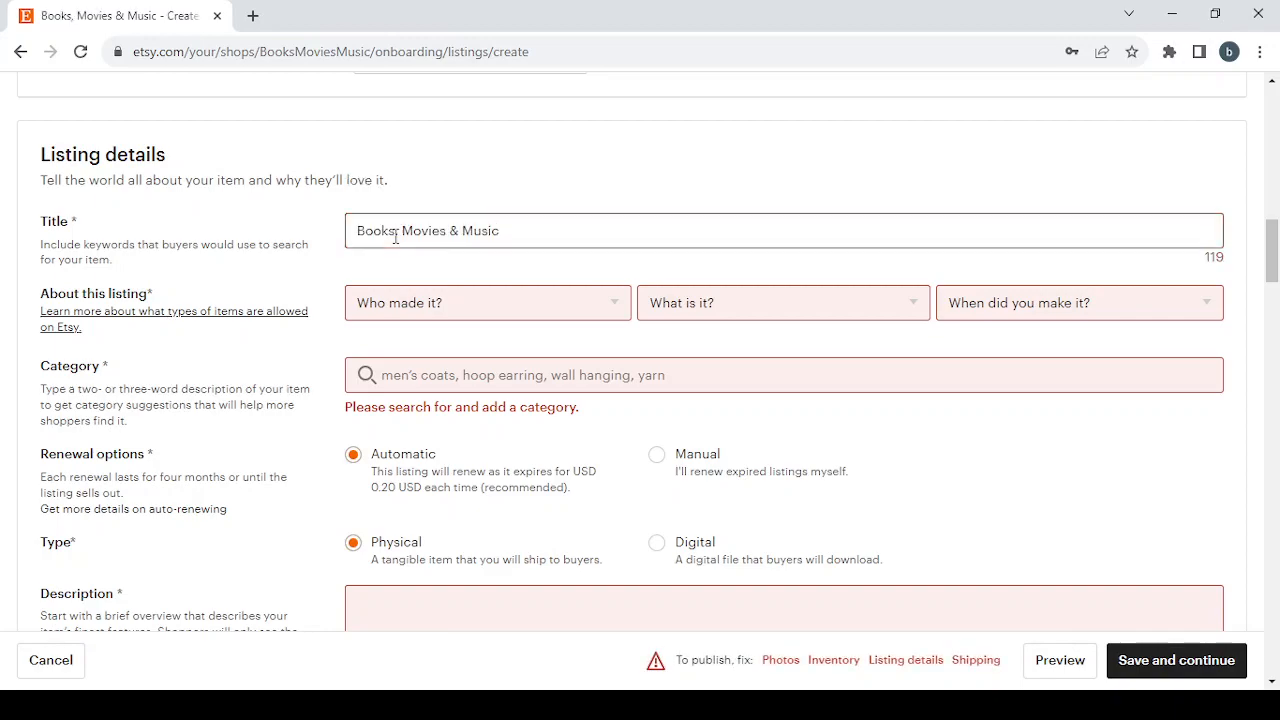
Describe the item as made by "I did", "A finished product", and made in 2020 - 2023.
scroll(521, 241, "down", 2)
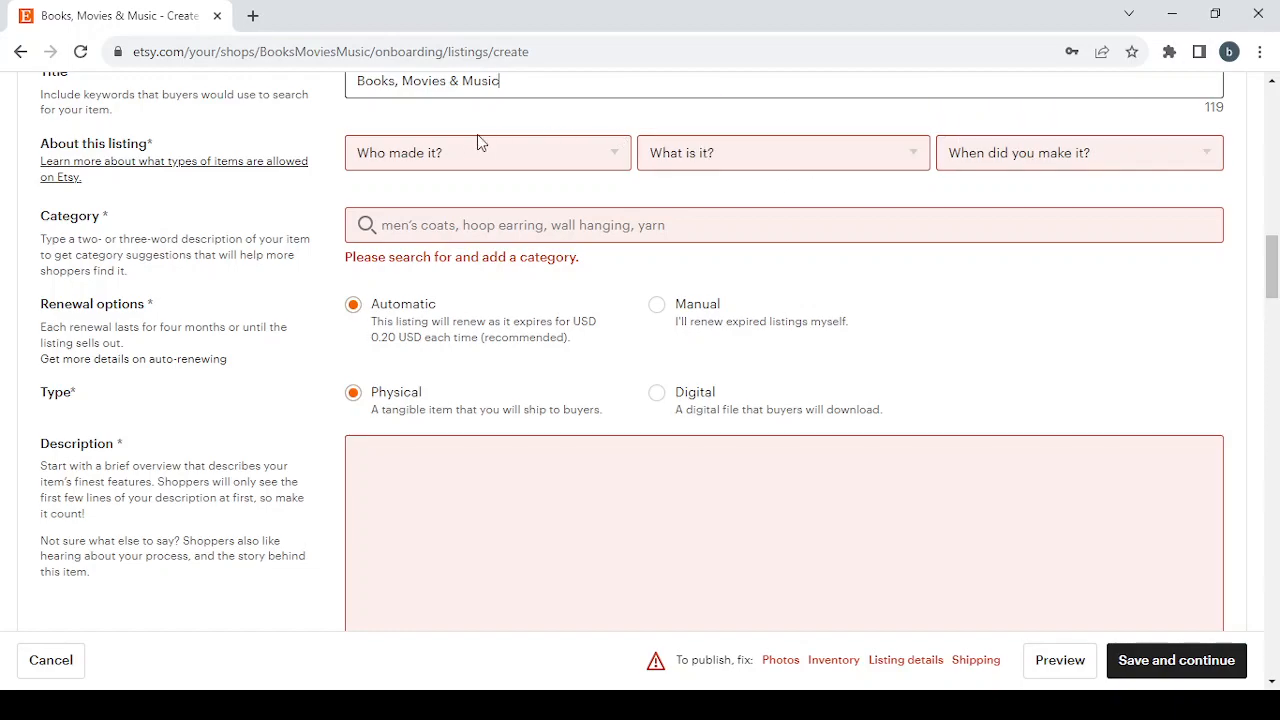
left_click(456, 153)
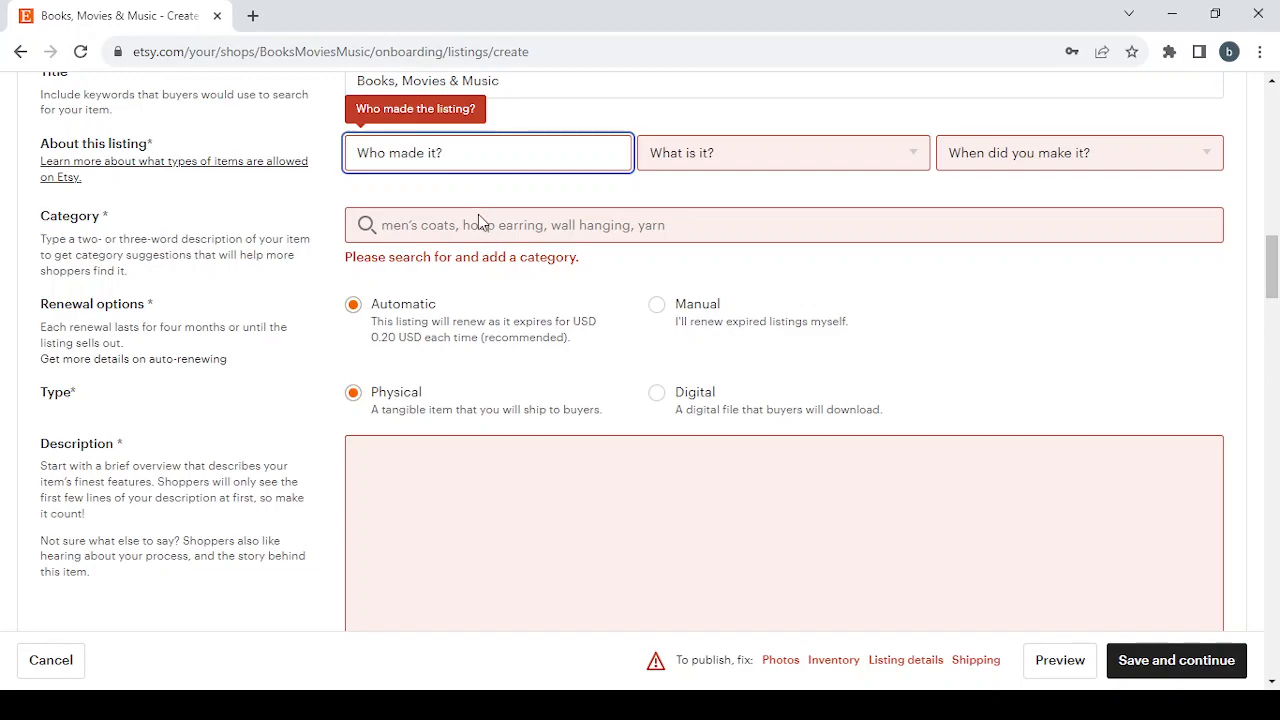
key("Down")
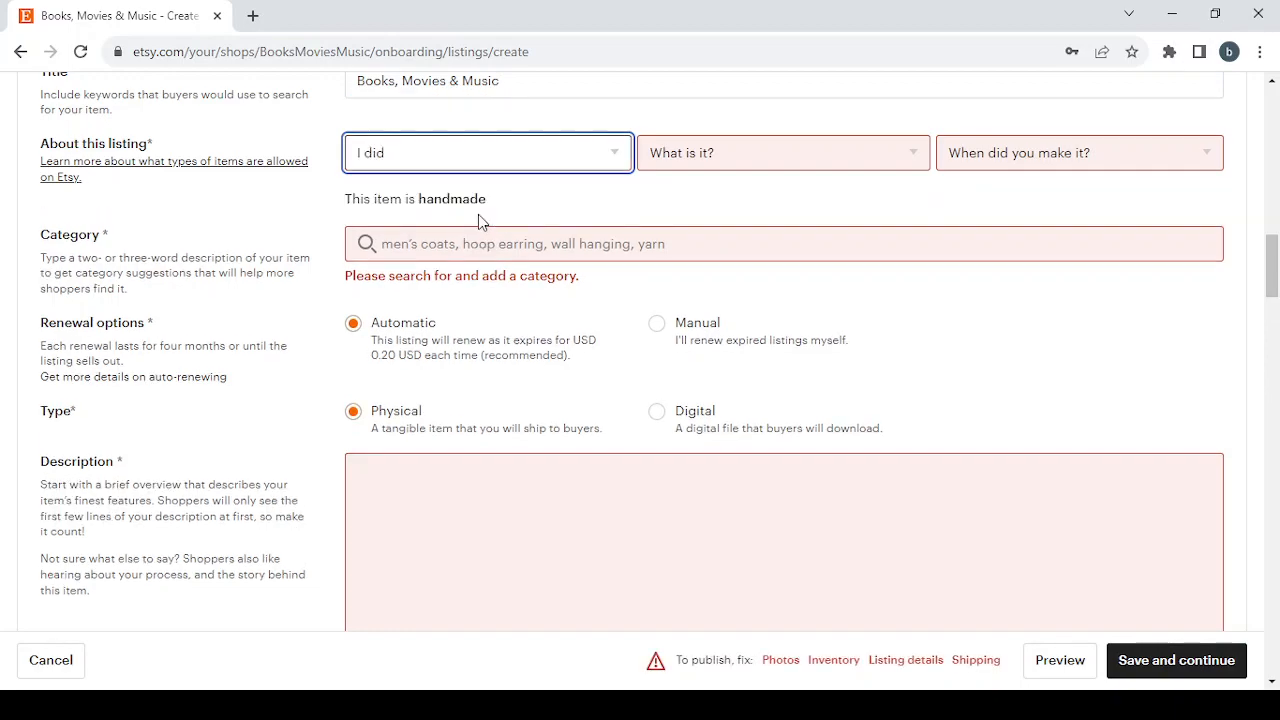
left_click(852, 158)
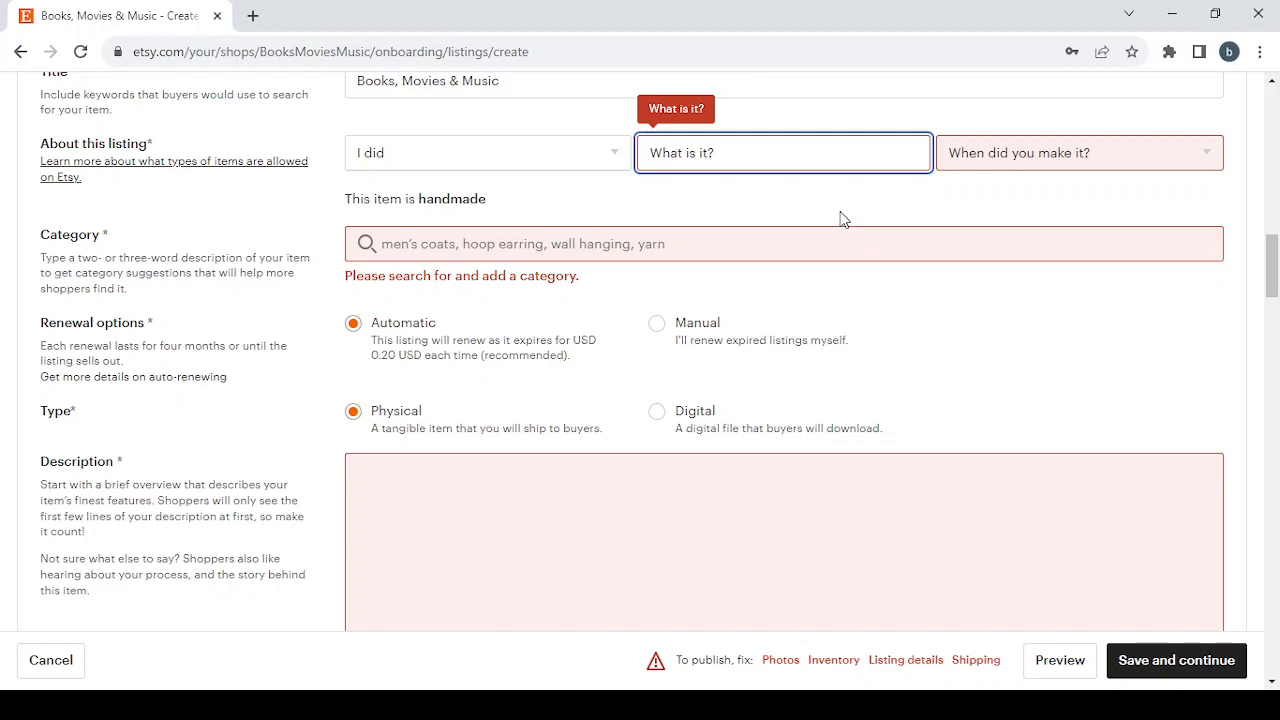
key("Down")
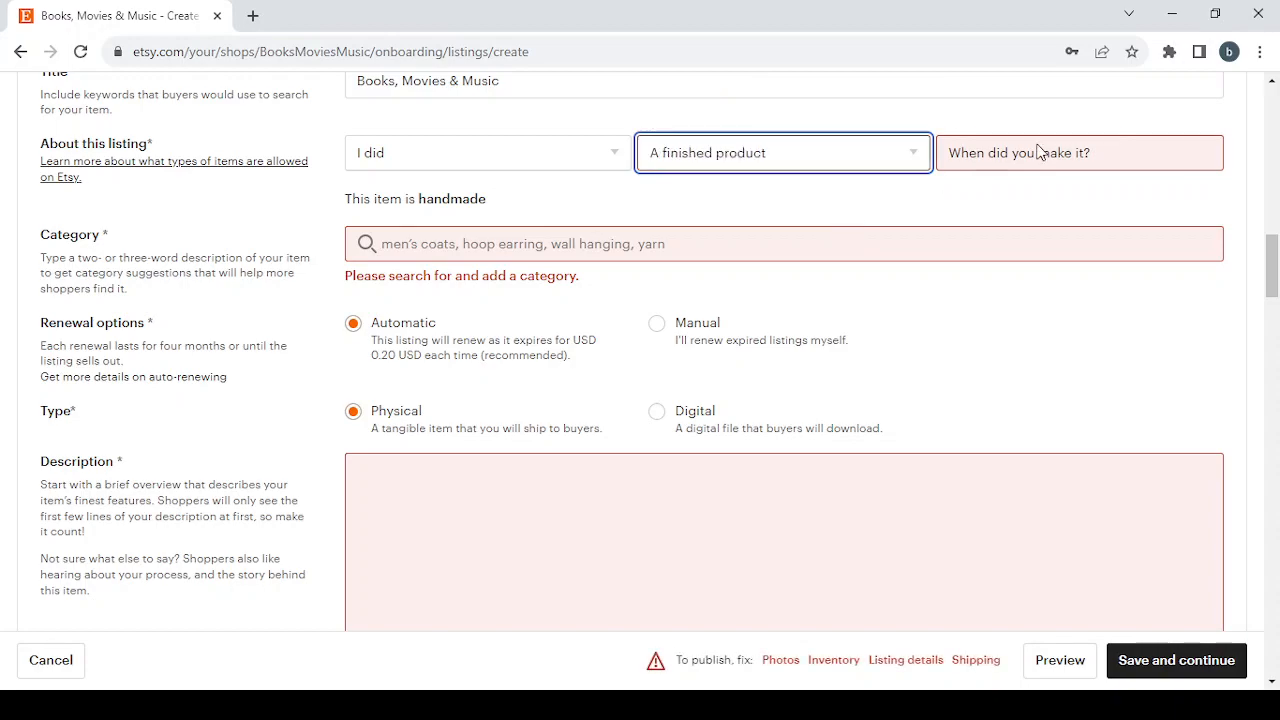
left_click(1140, 155)
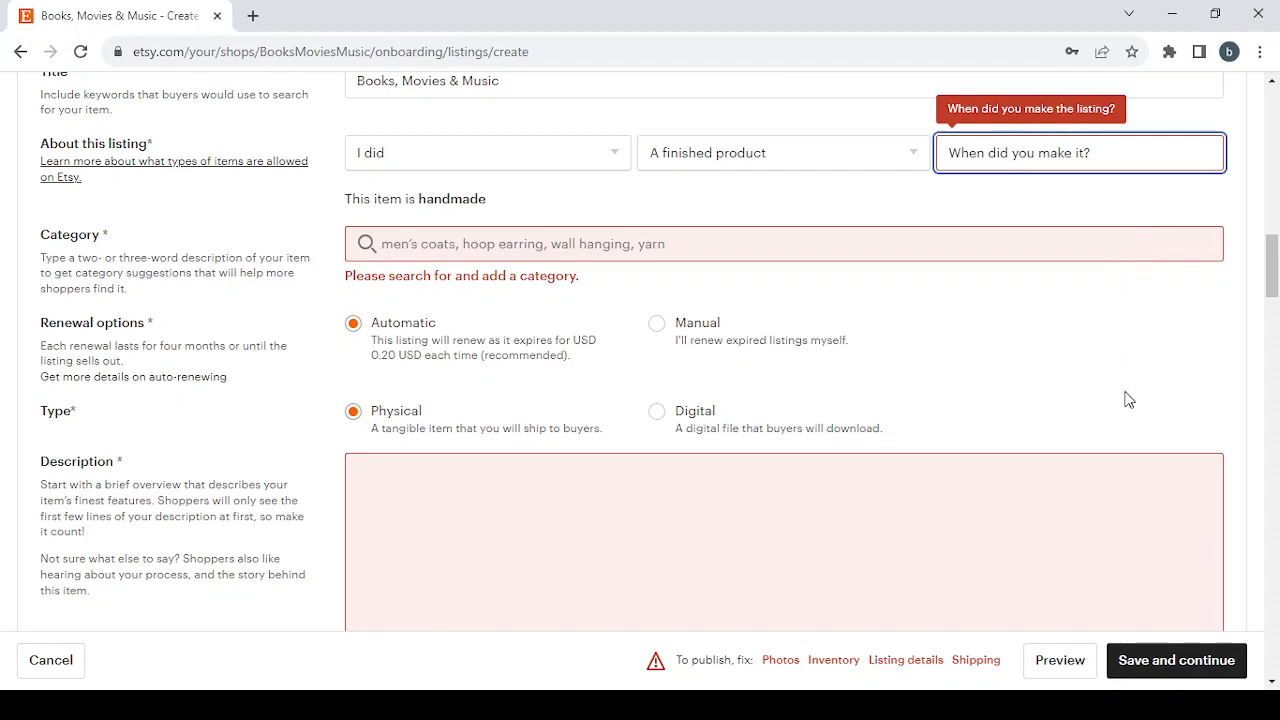
key("Down")
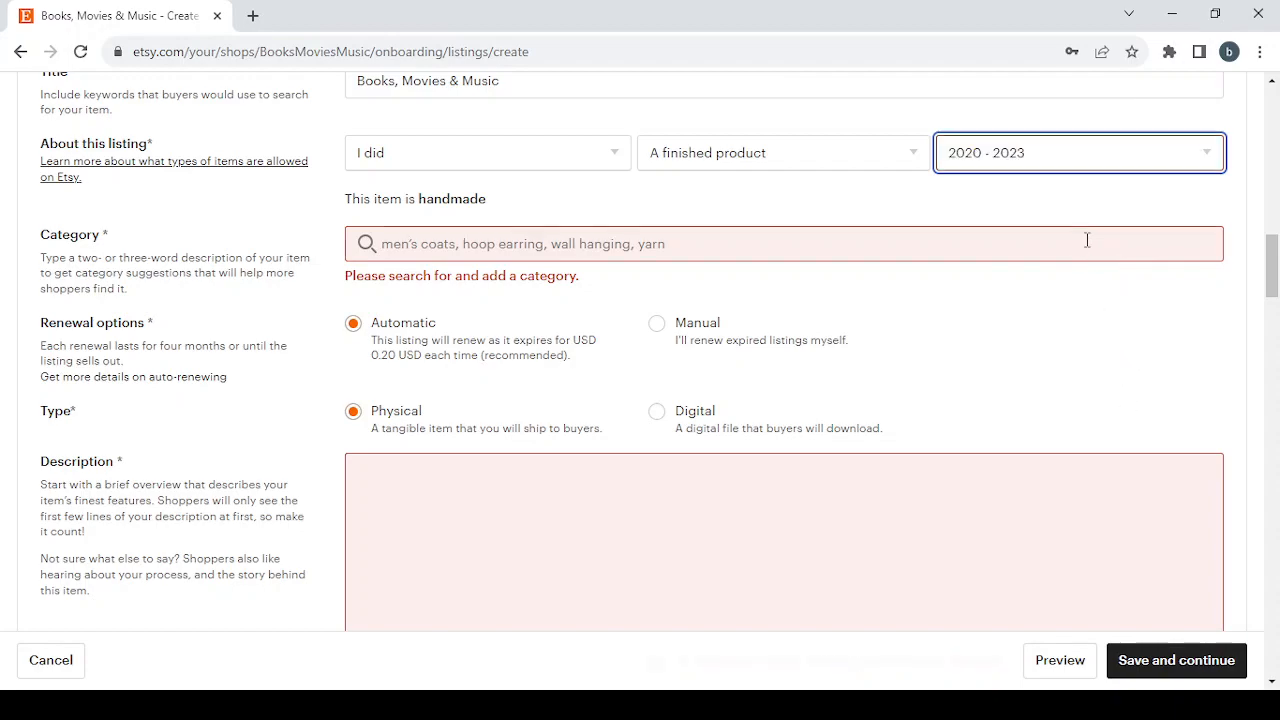
Search the categories for "Books, Movies & Music" and choose Book Sets & Collections for the listing.
left_click(444, 228)
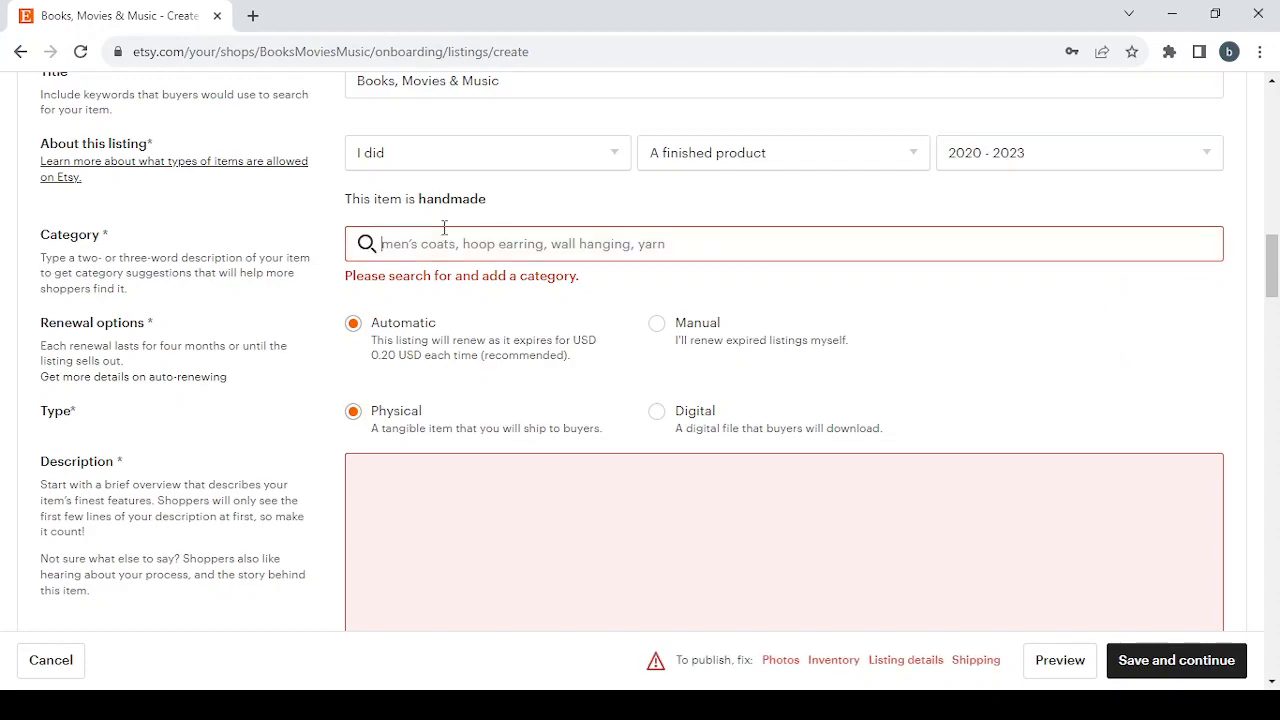
type("Books, Movies & Music")
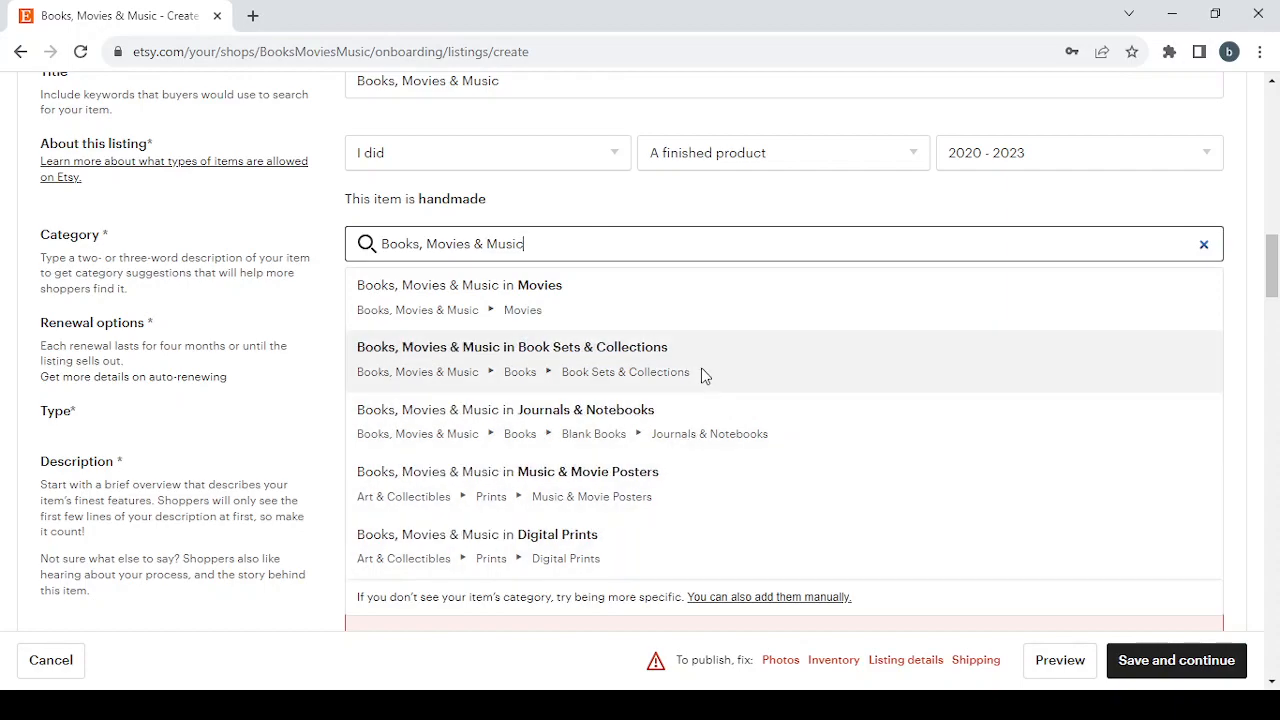
left_click(740, 354)
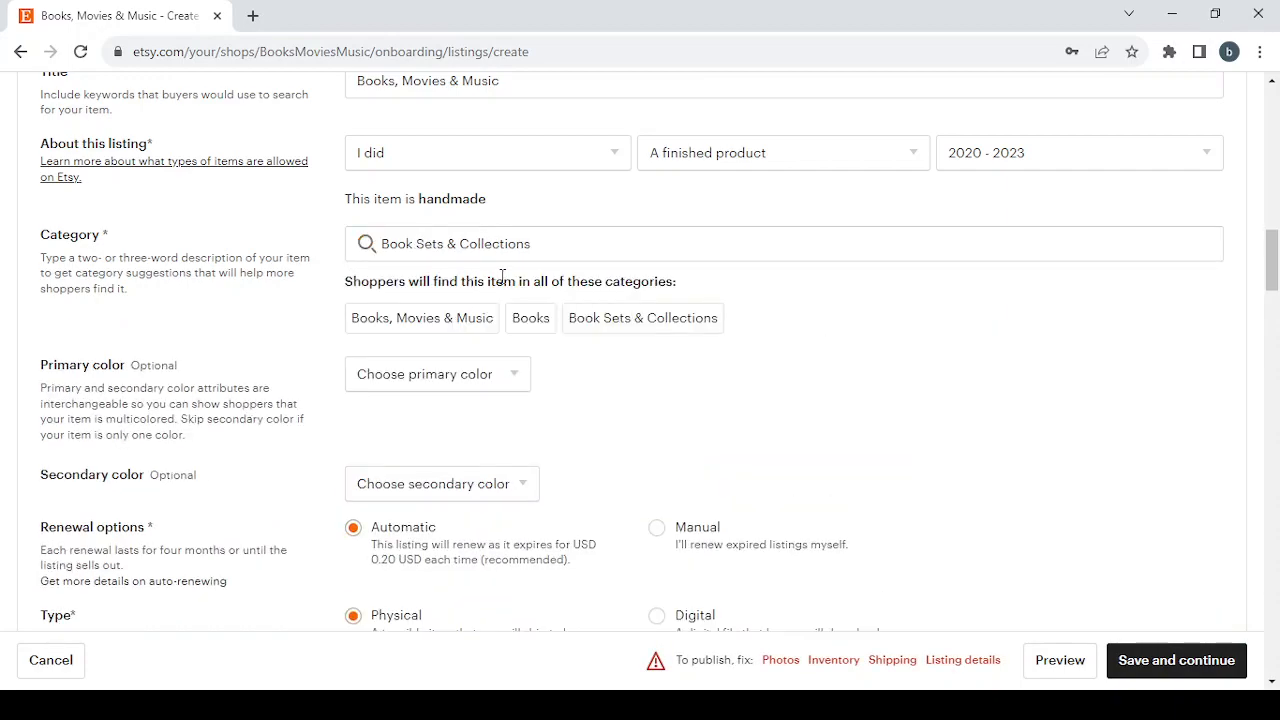
Set the listing's primary color to Orange and its secondary color to Brown.
left_click(456, 375)
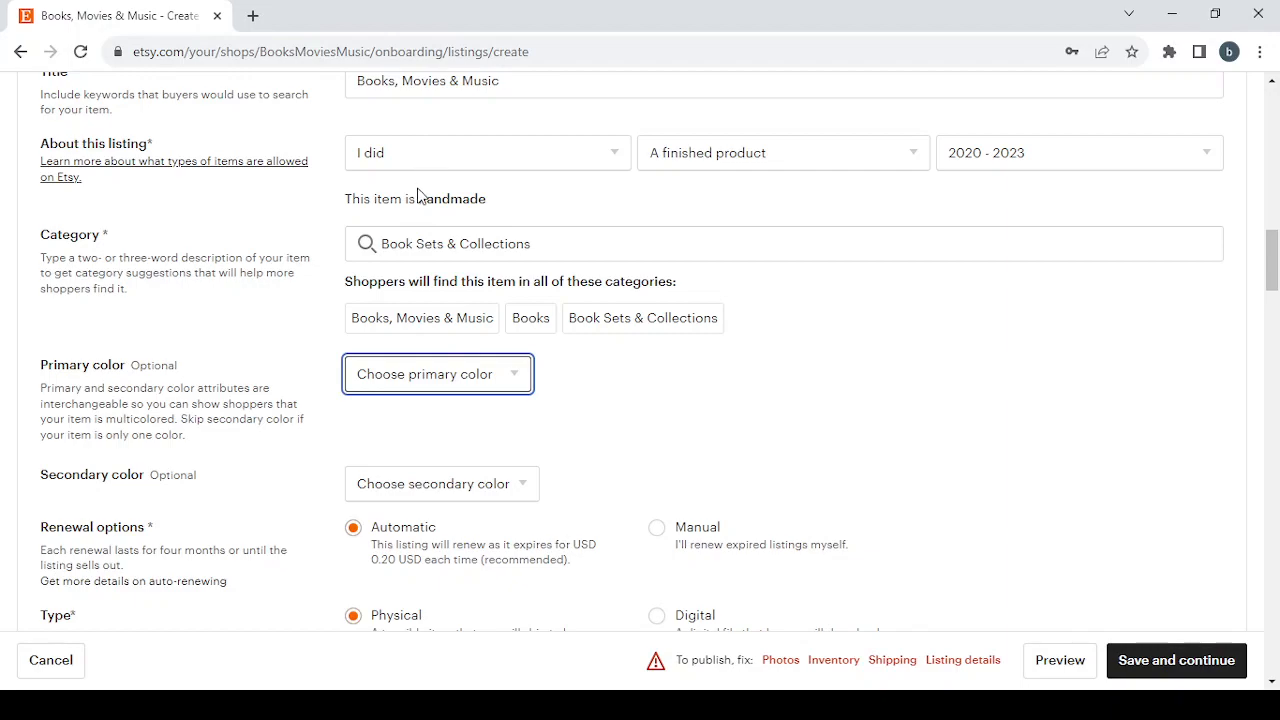
left_click(417, 228)
left_click(451, 487)
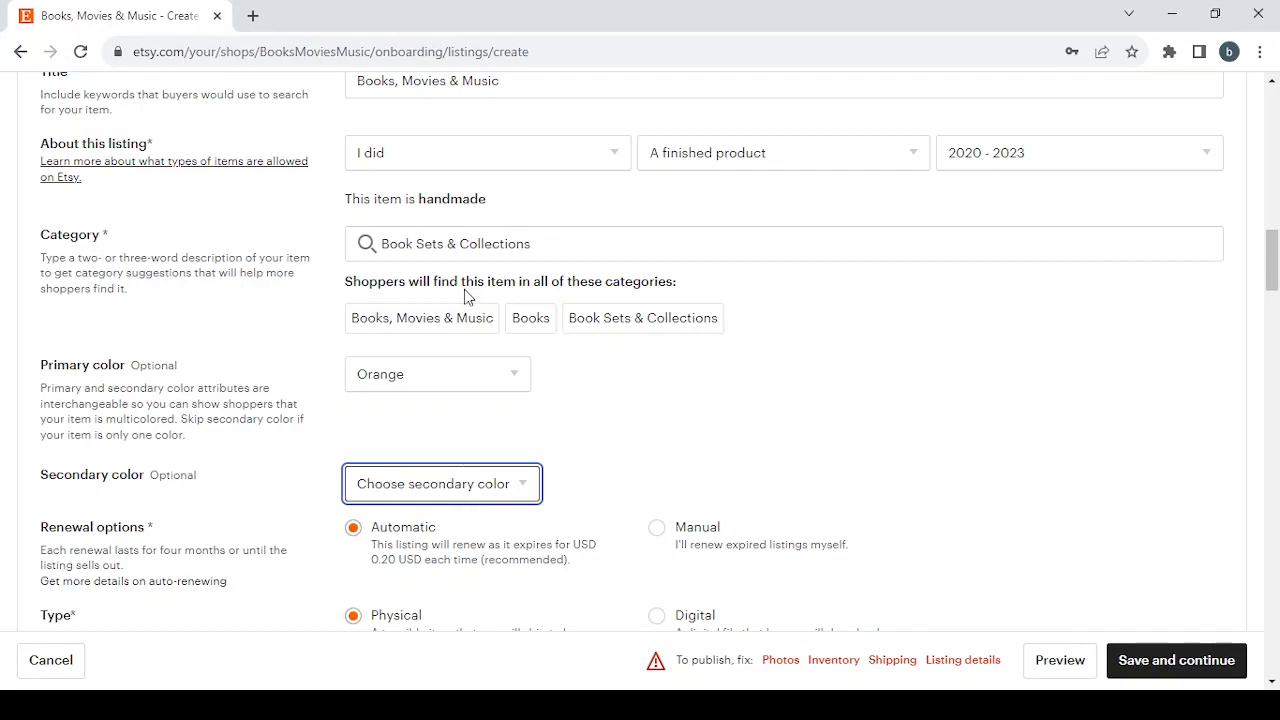
left_click(437, 245)
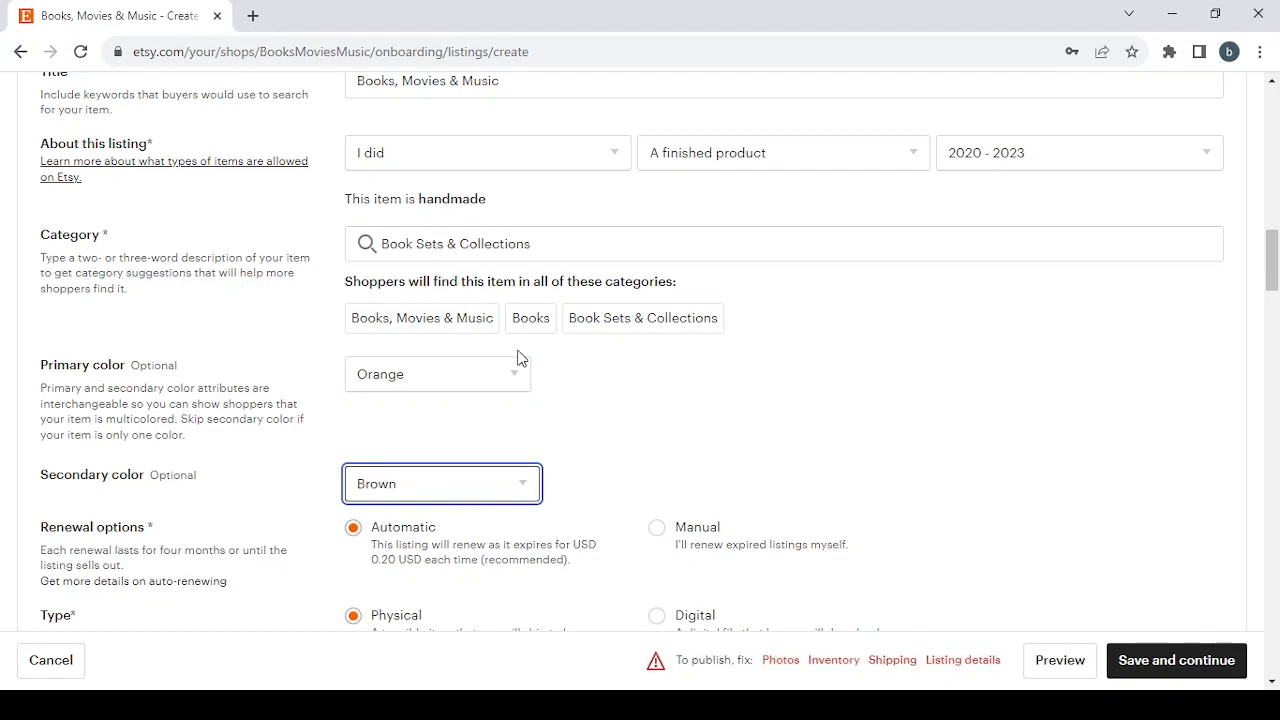
Set the listing's renewal option to Manual.
scroll(532, 400, "down", 2)
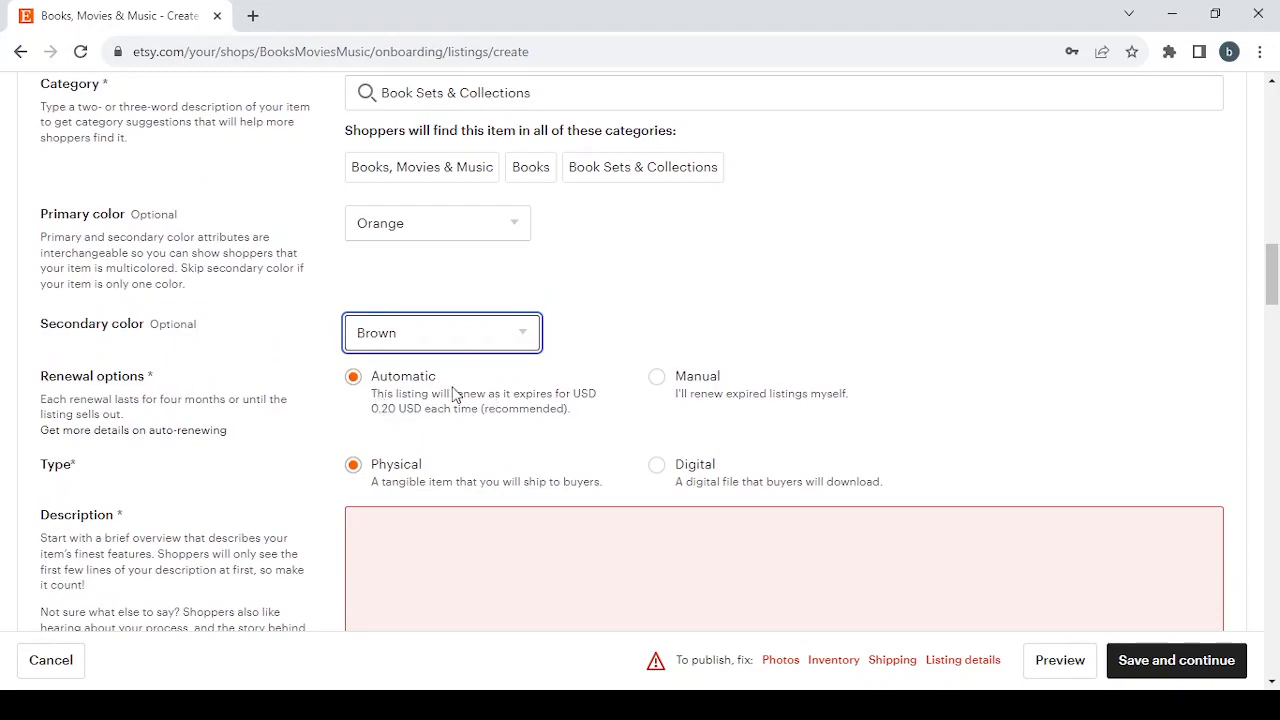
left_click(660, 380)
scroll(268, 382, "down", 2)
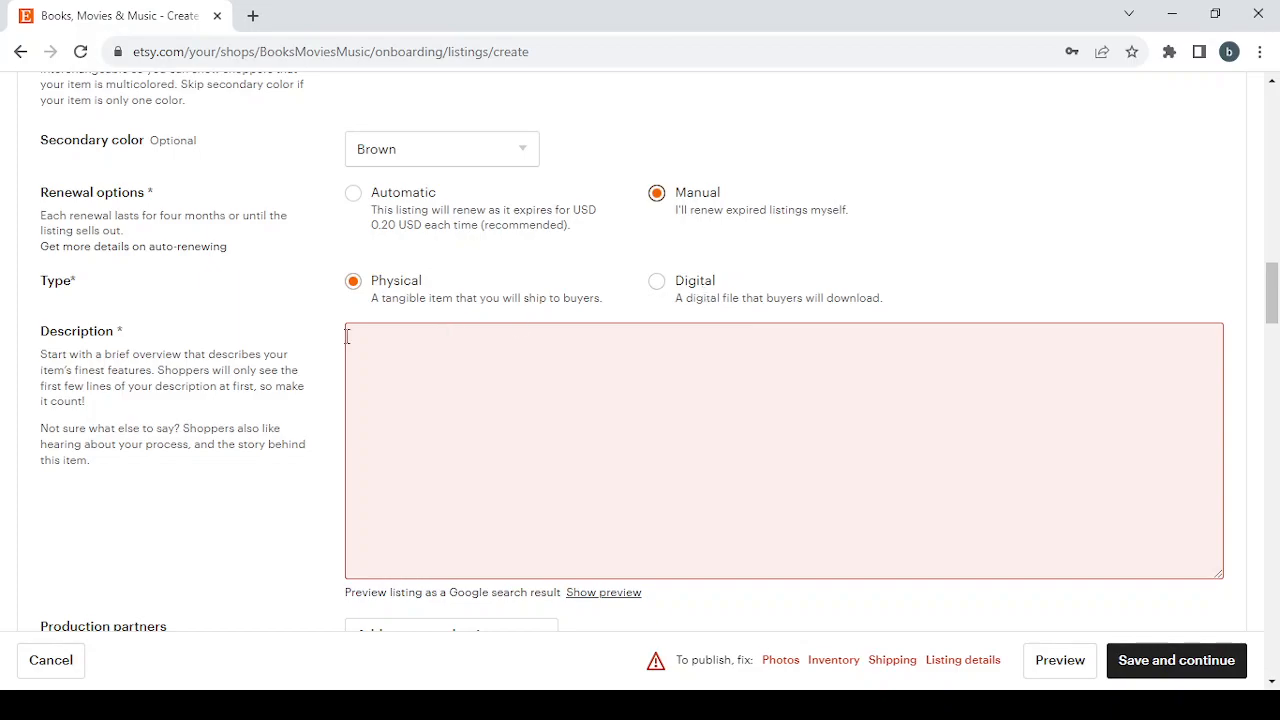
key("alt+Tab")
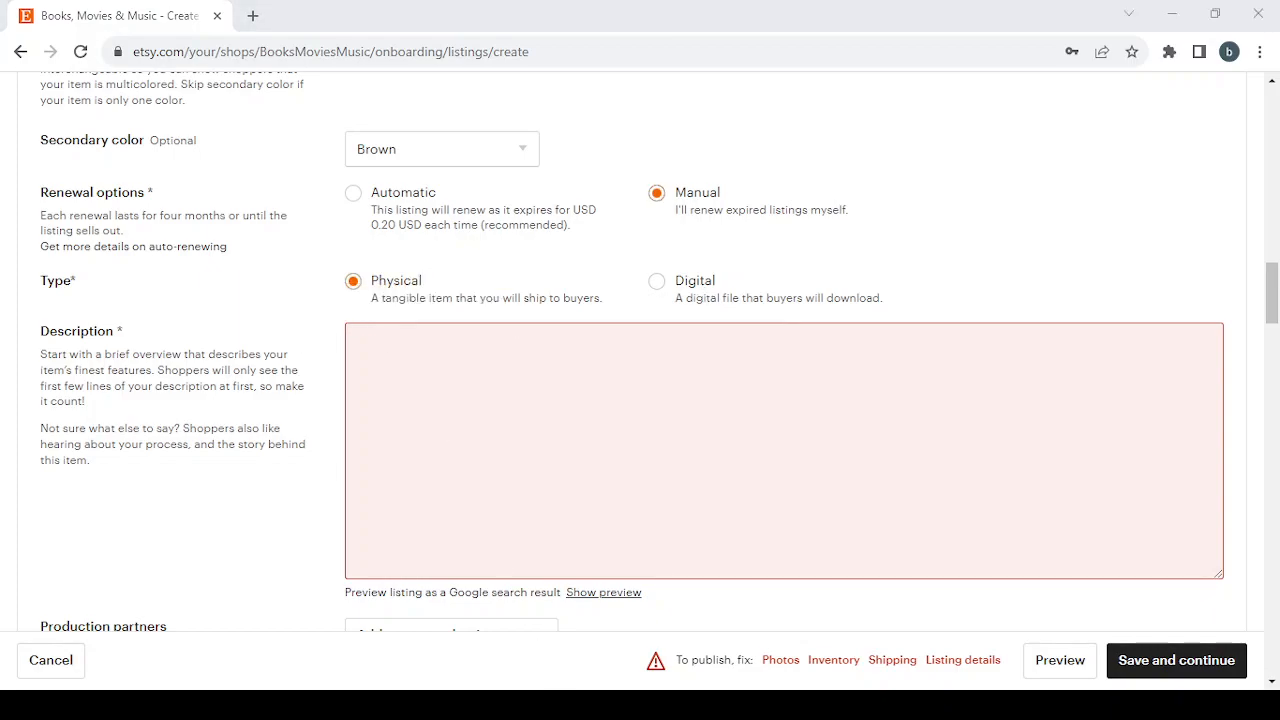
key("alt+Tab")
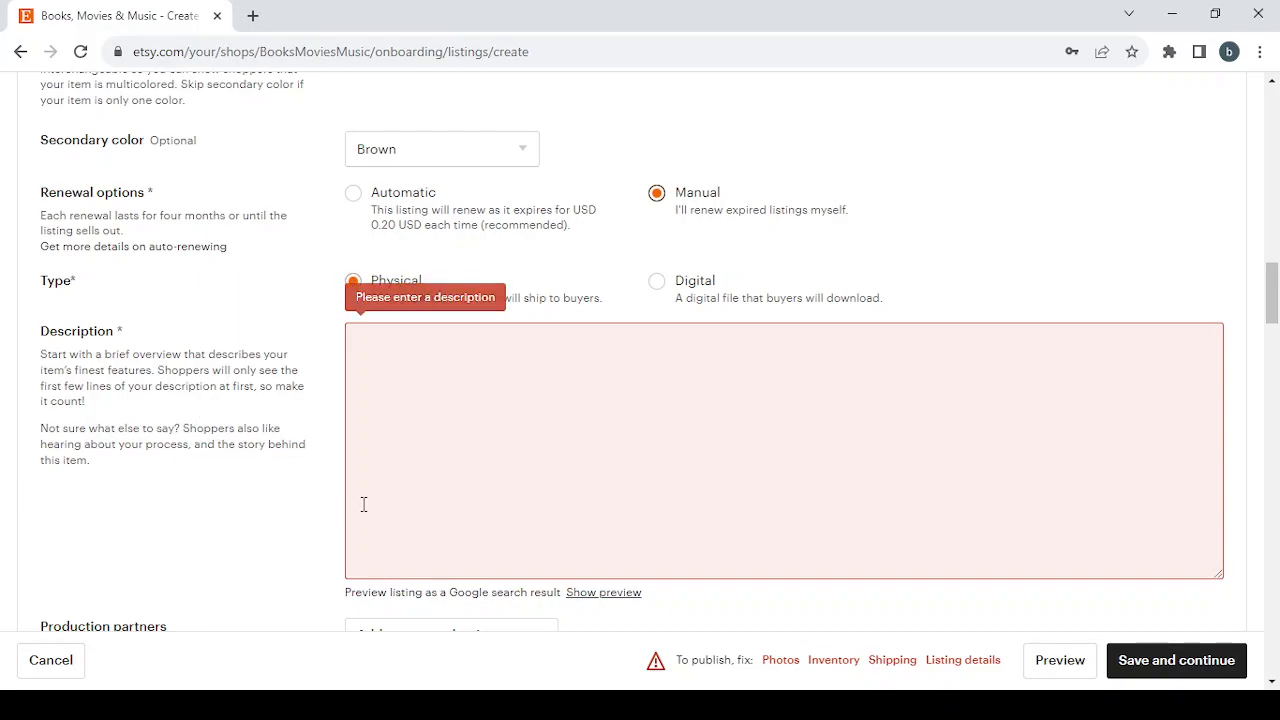
View the form for adding a new production partner and close it without adding one.
scroll(364, 504, "down", 5)
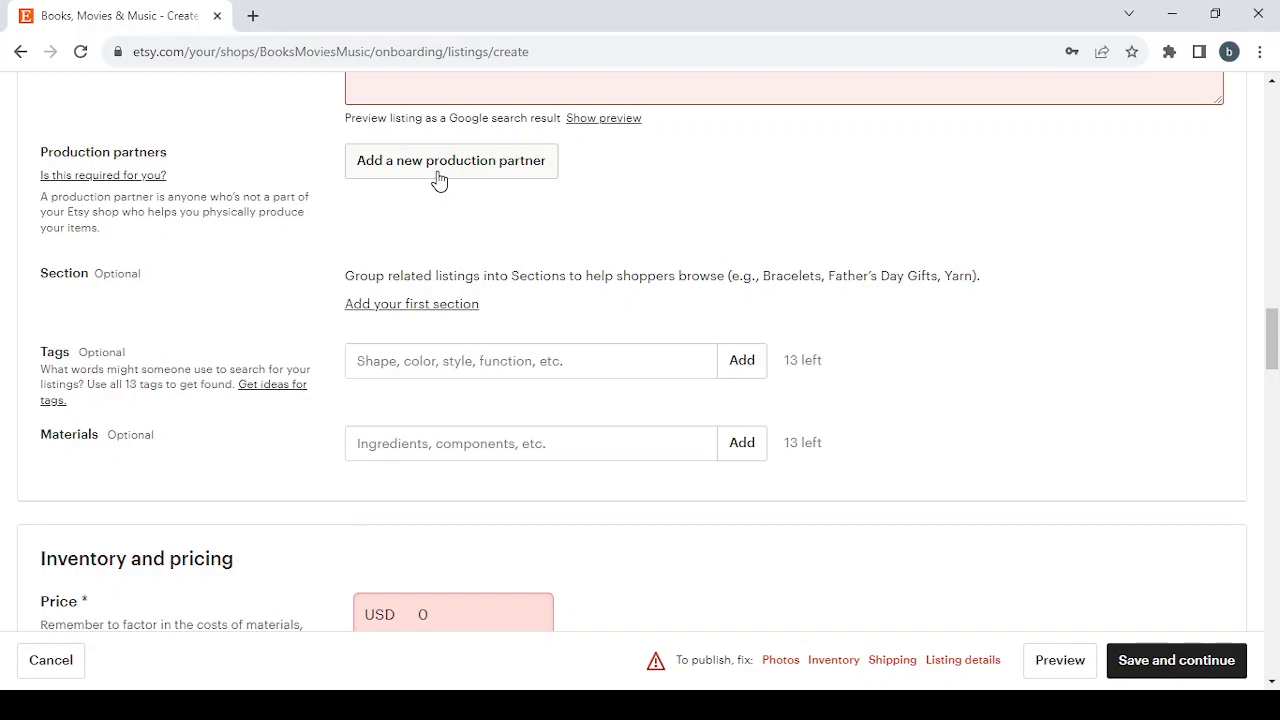
left_click(439, 178)
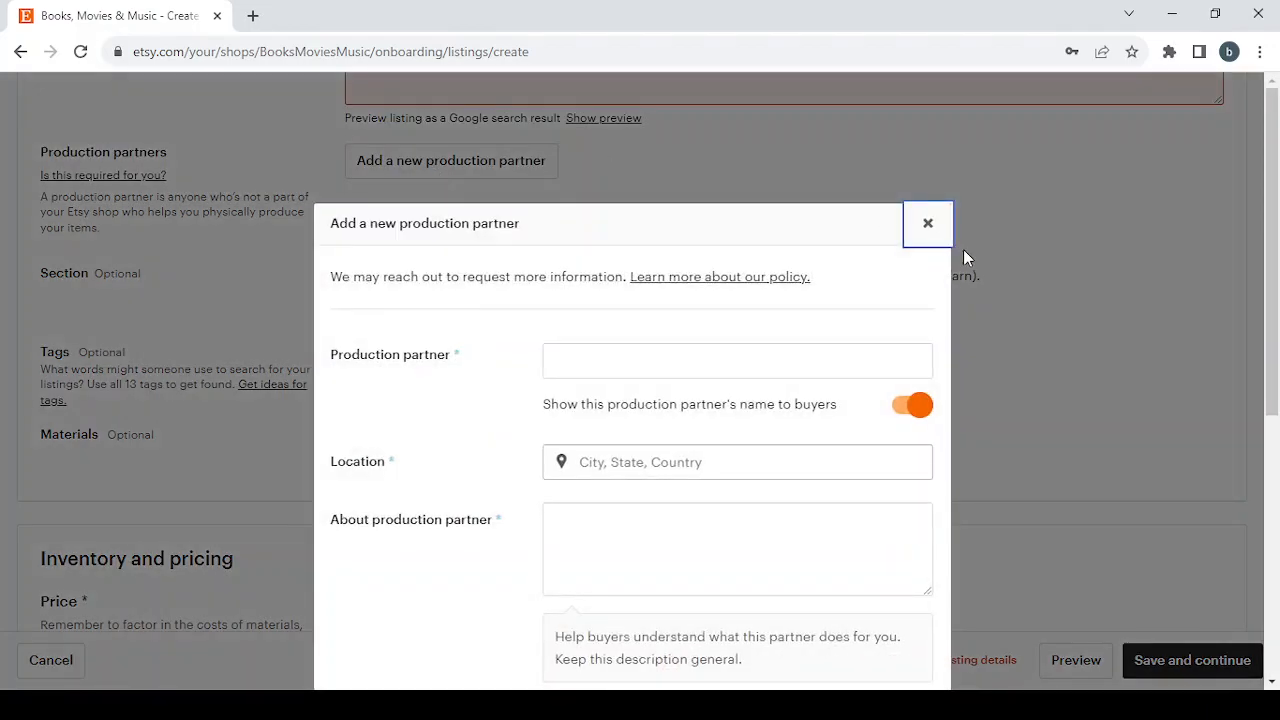
left_click(929, 236)
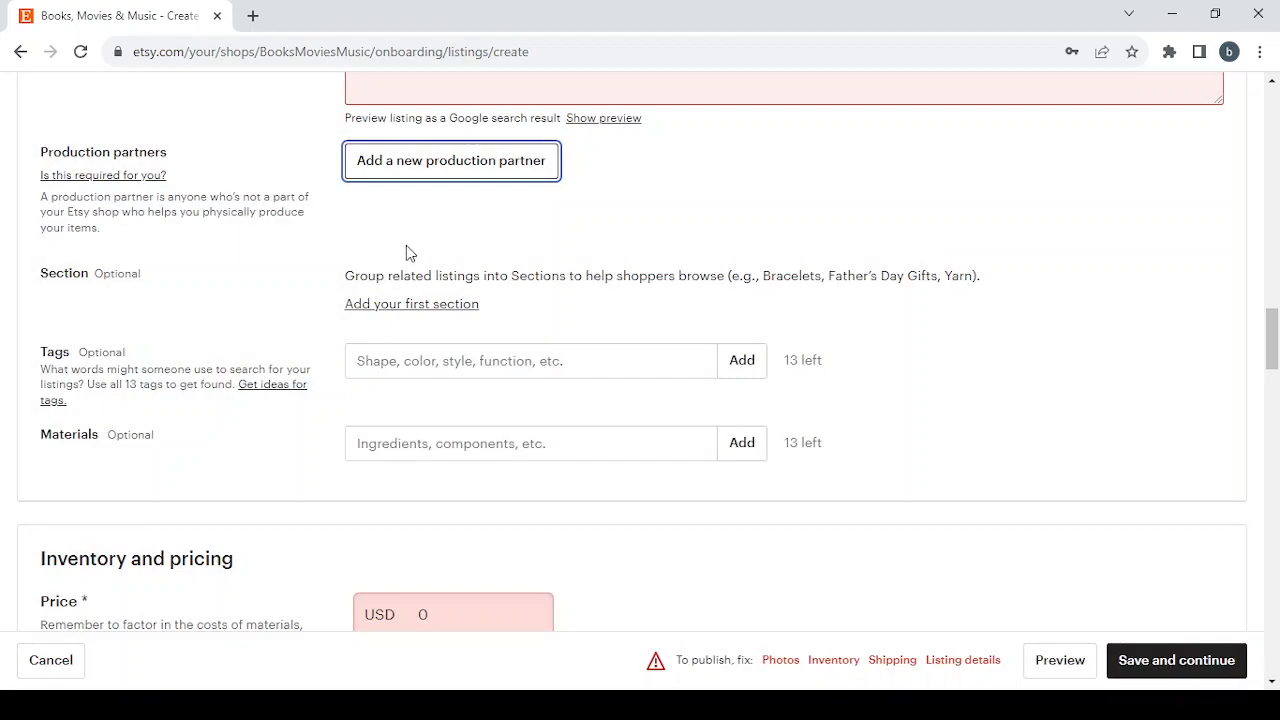
scroll(300, 230, "down", 1)
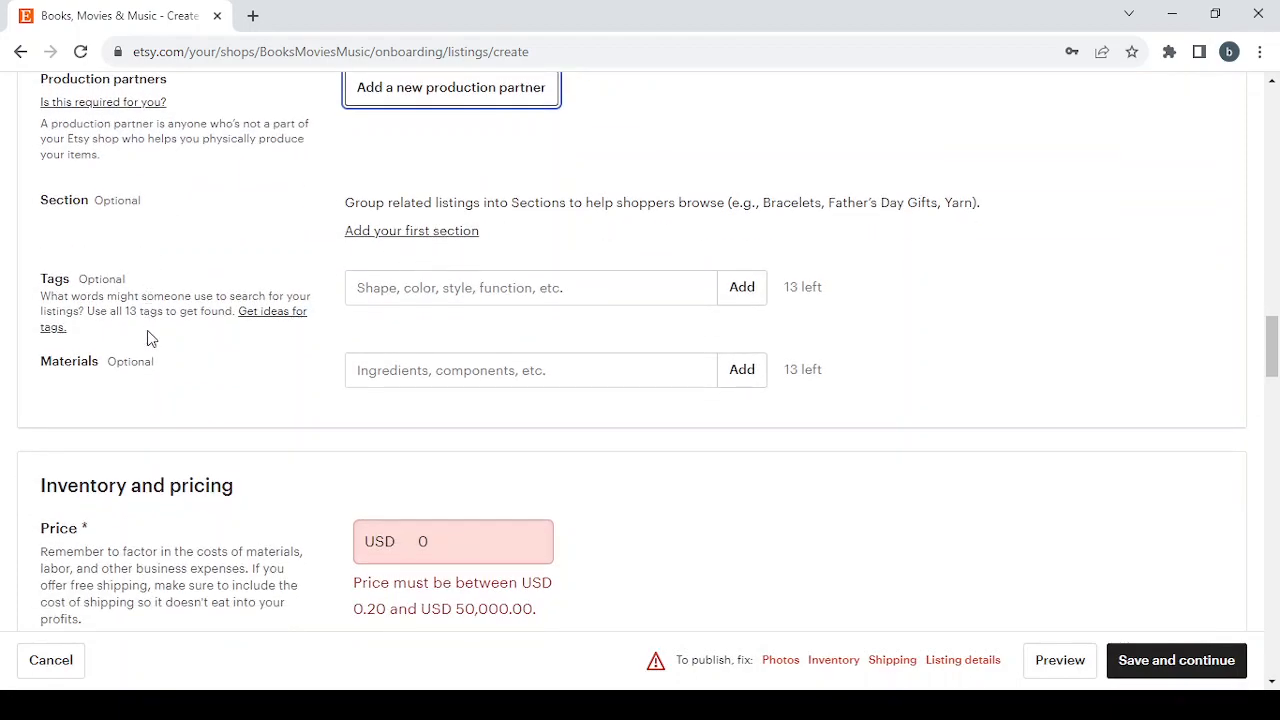
left_click(524, 704)
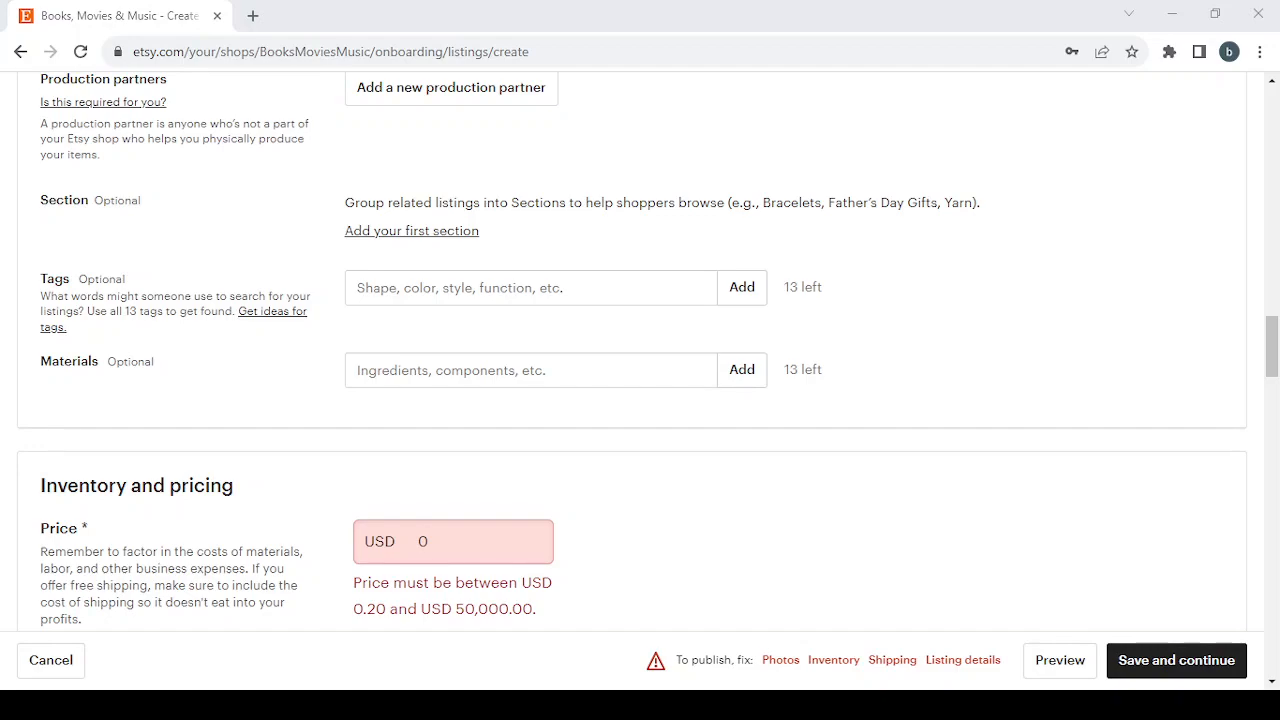
left_click(524, 704)
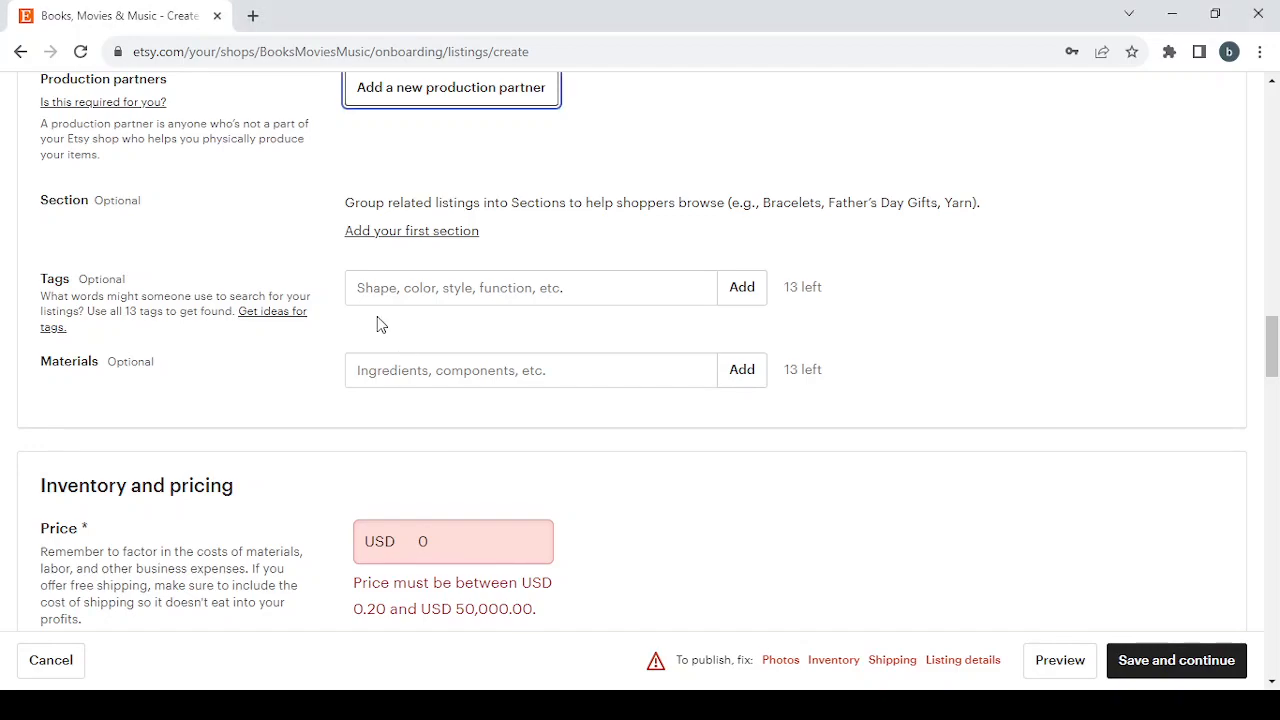
Set the listing's price to USD 29.99.
scroll(377, 316, "down", 4)
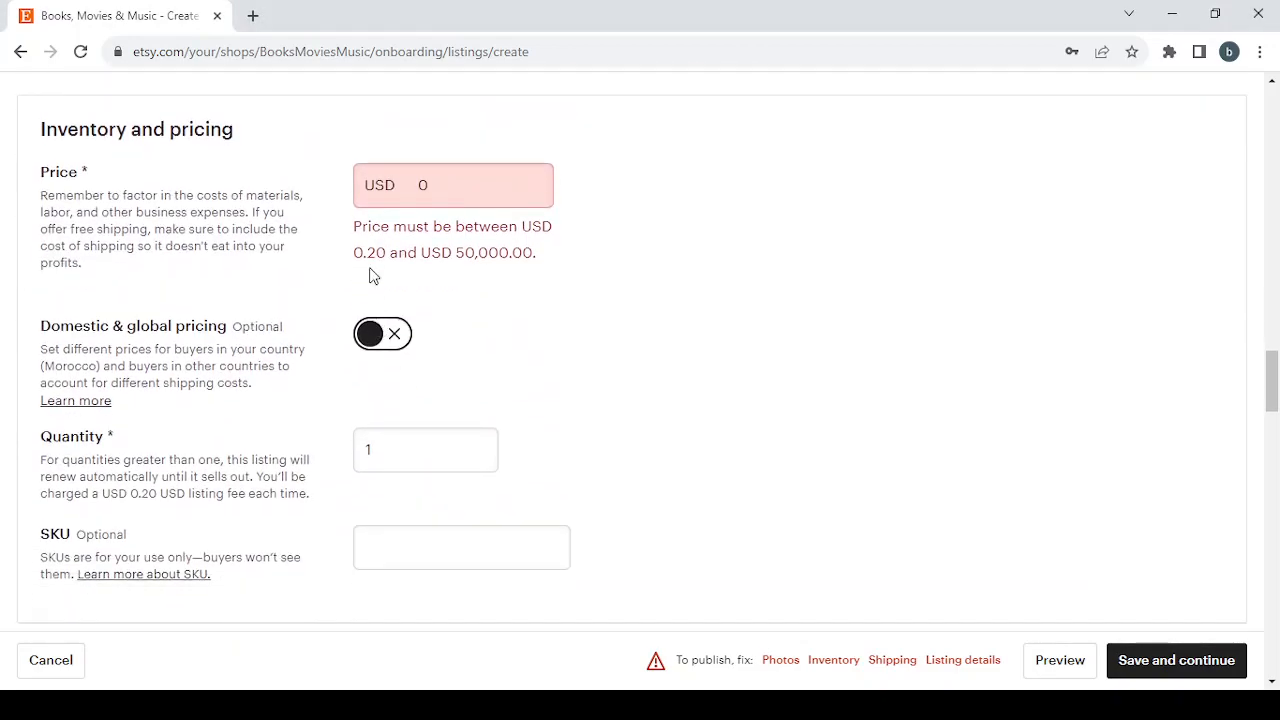
double_click(430, 172)
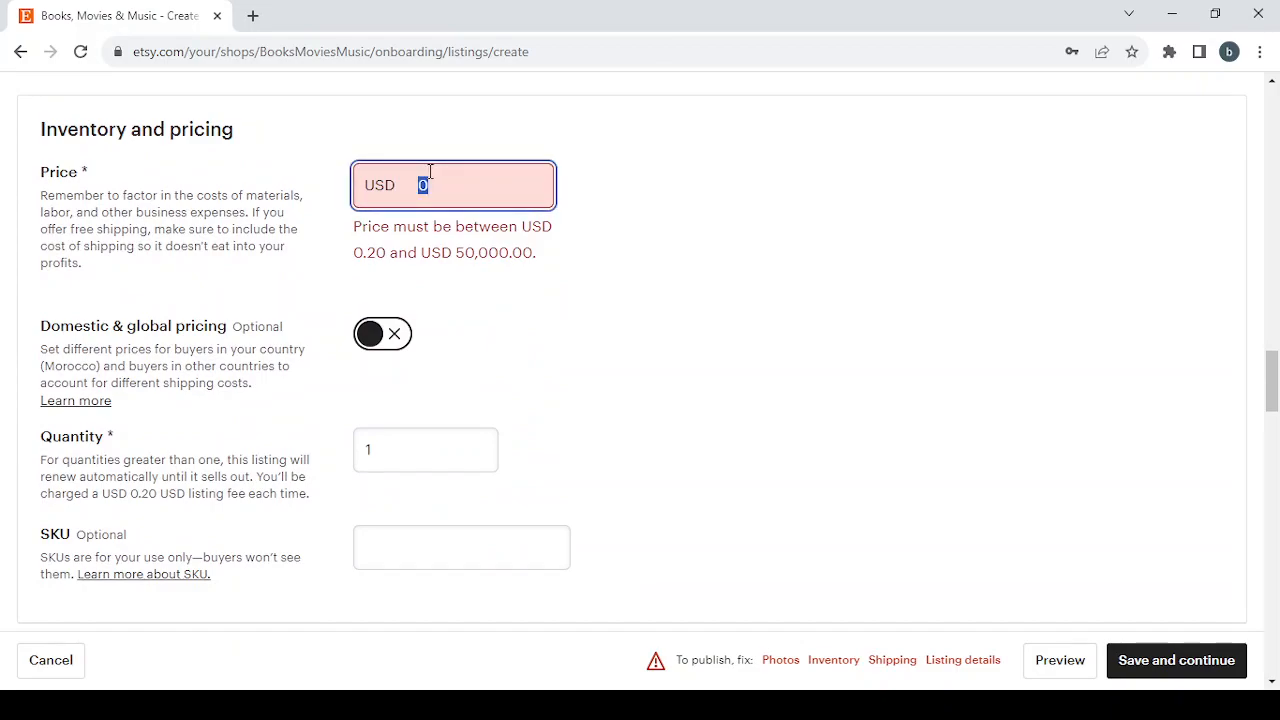
type("29.99")
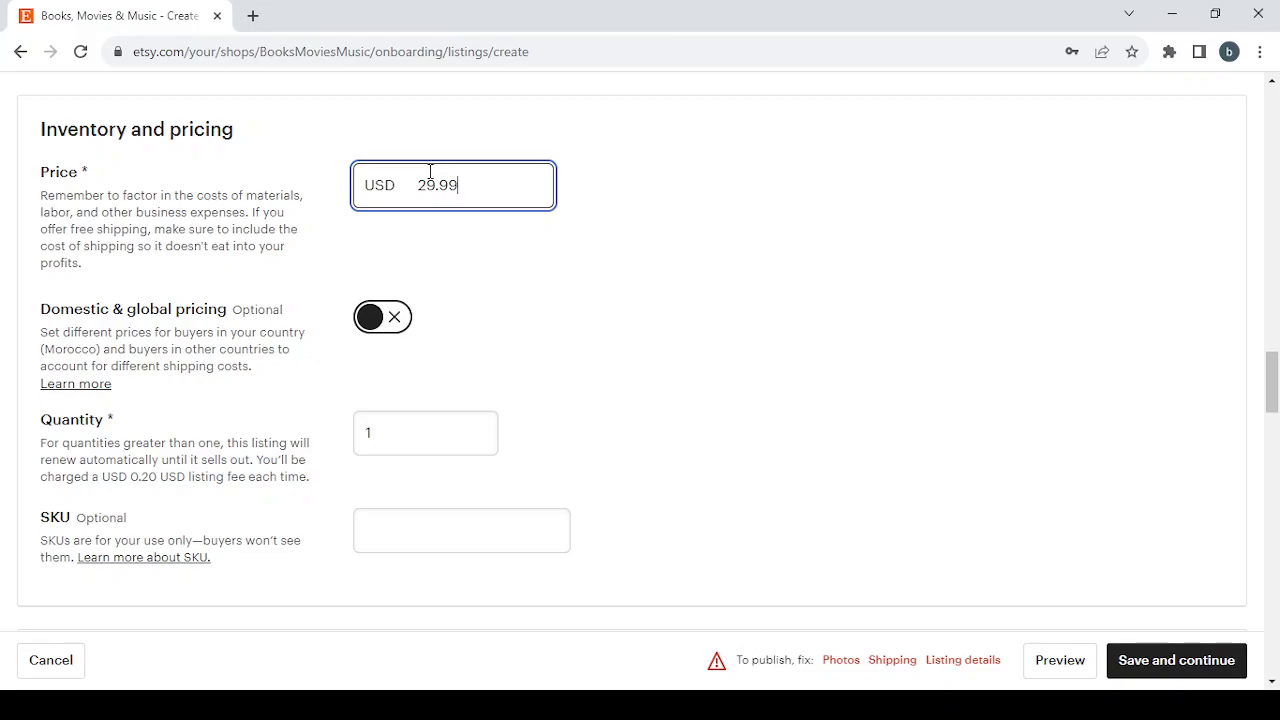
Fill in the origin postal code in the shipping options and set the processing time to 5-7 days.
scroll(636, 376, "down", 4)
scroll(637, 380, "down", 3)
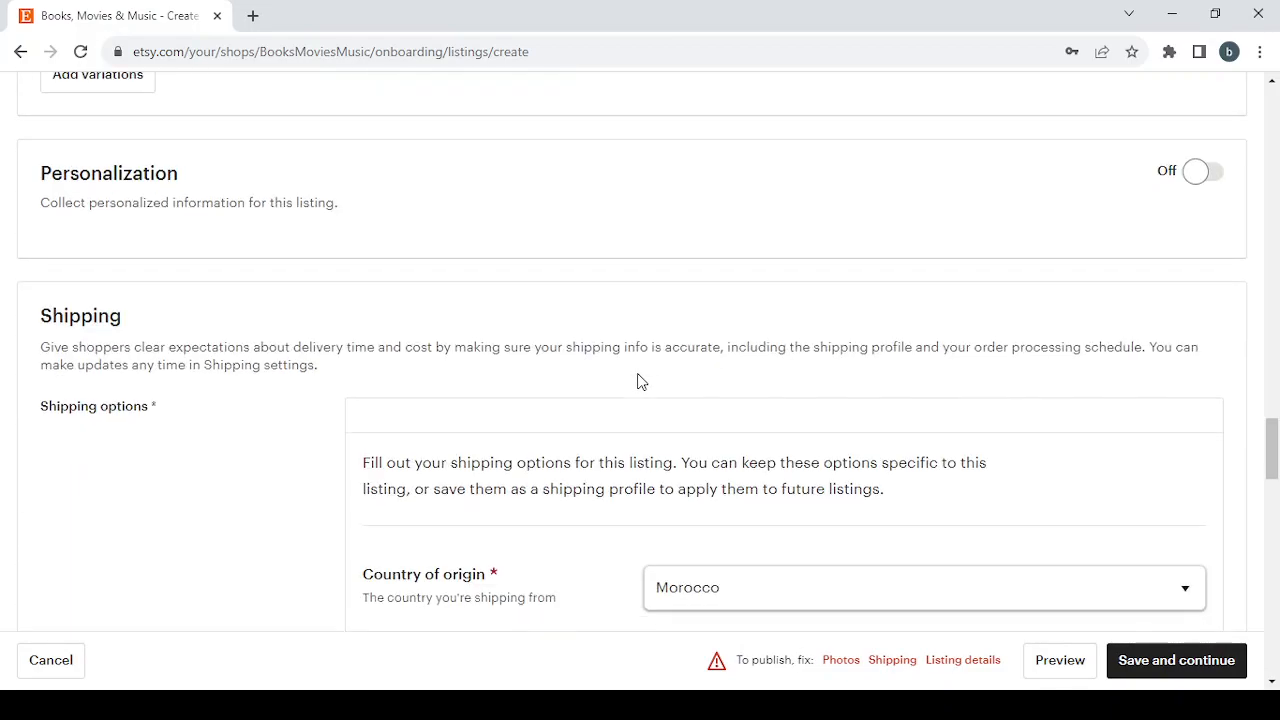
scroll(637, 380, "down", 4)
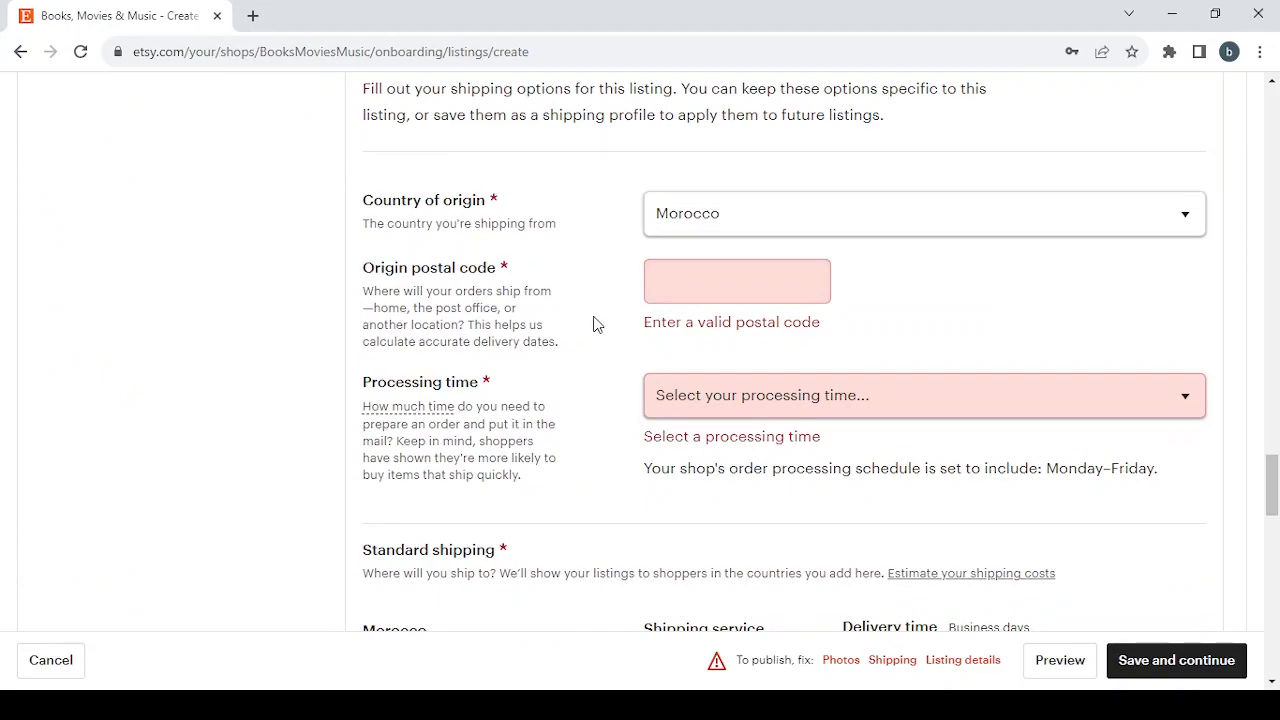
left_click(721, 265)
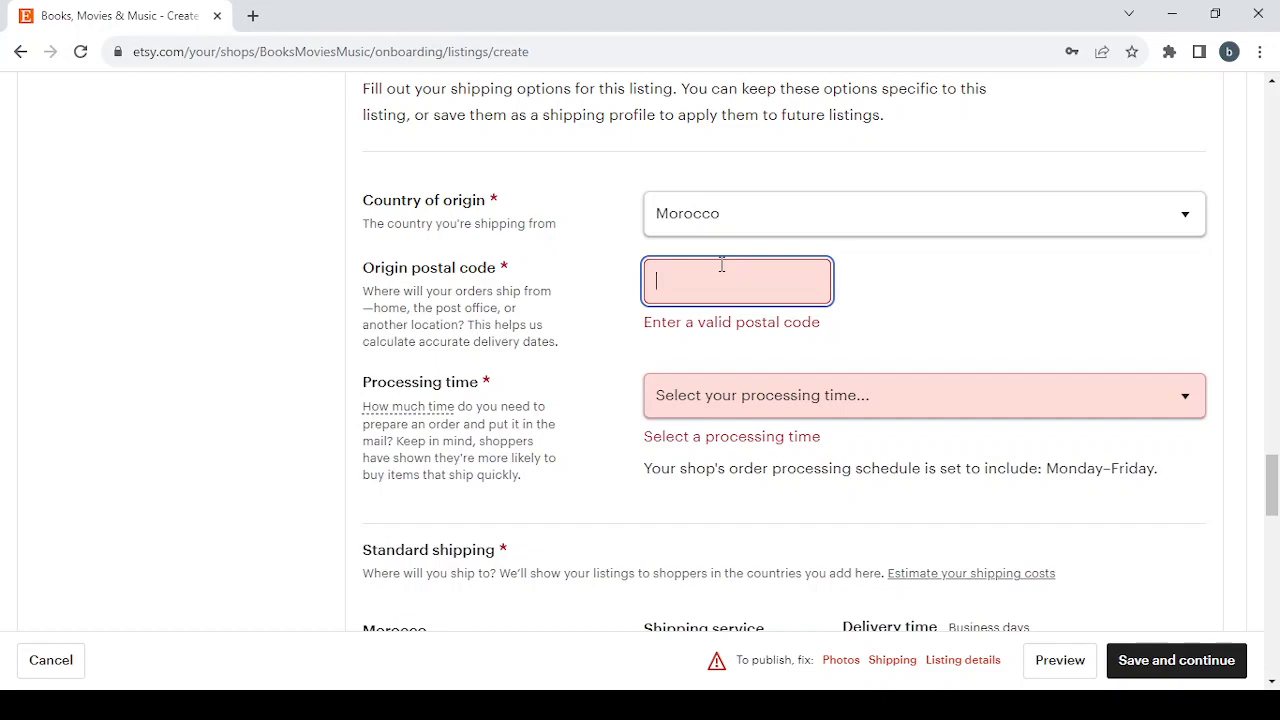
type("18000")
left_click(773, 395)
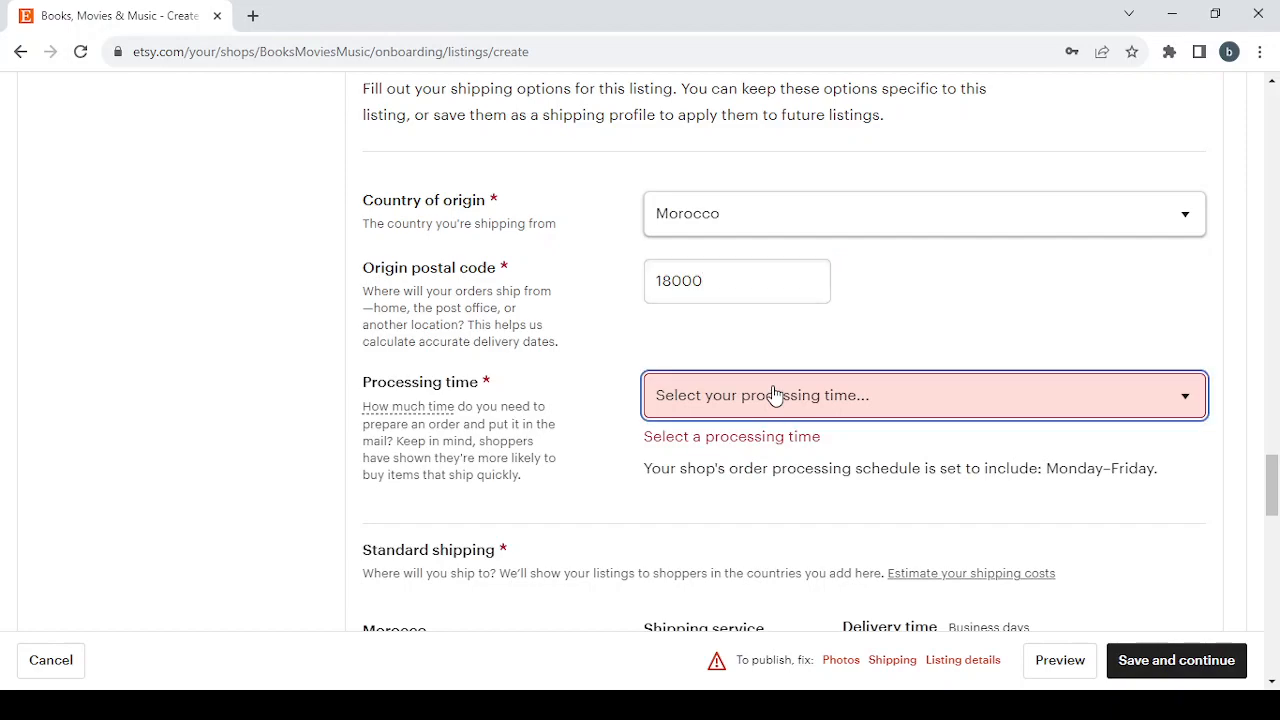
left_click(762, 525)
Open the form for creating a new returns and exchanges policy for the listing, bypassing the existing policies.
scroll(560, 463, "down", 3)
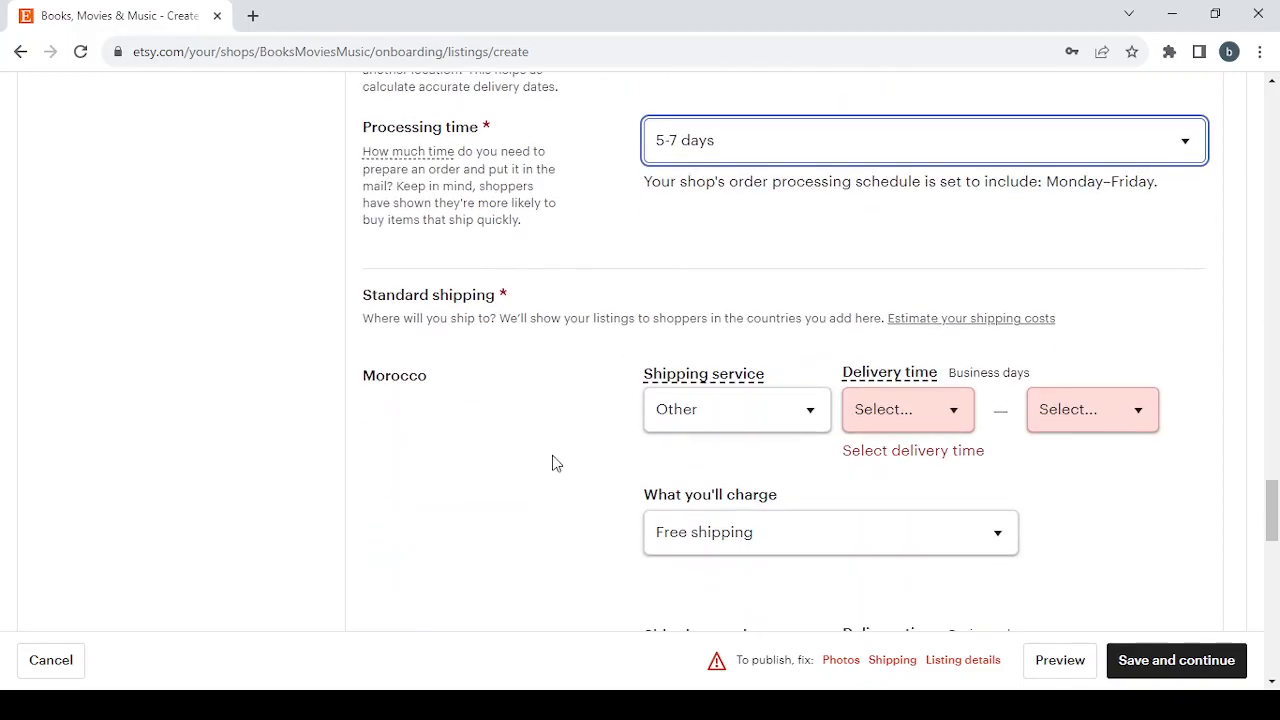
scroll(628, 468, "down", 5)
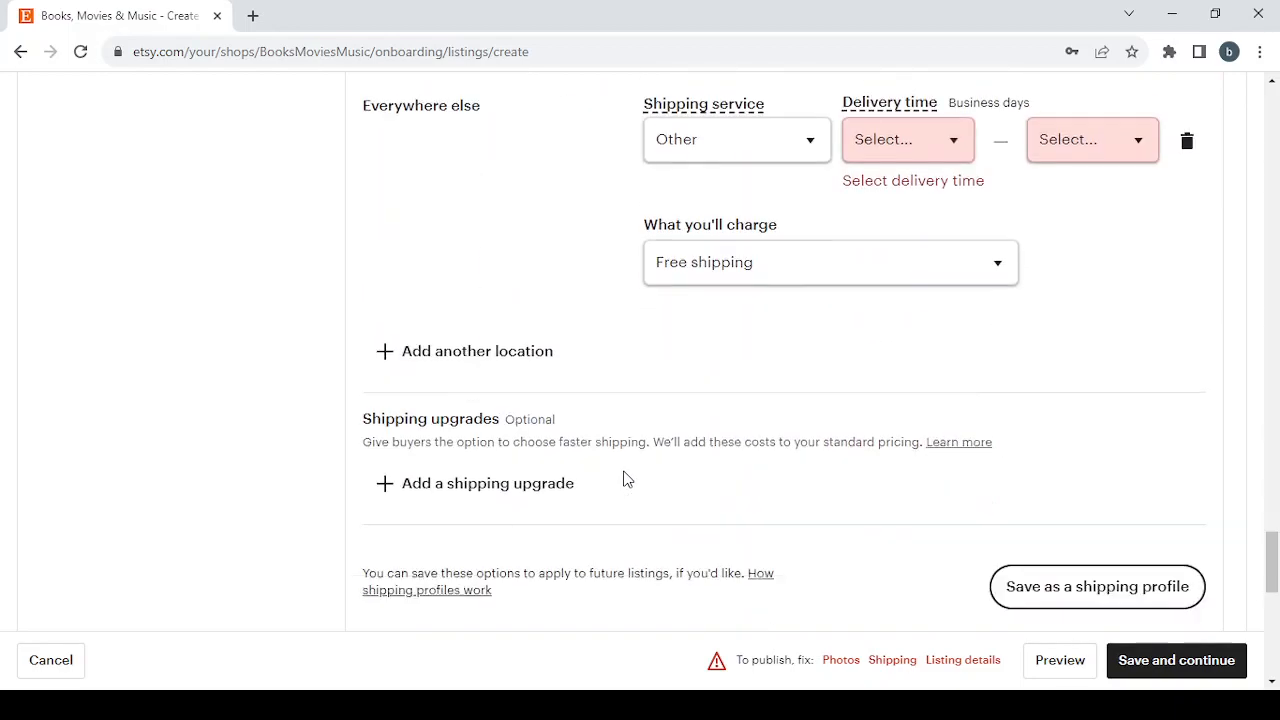
scroll(623, 478, "down", 10)
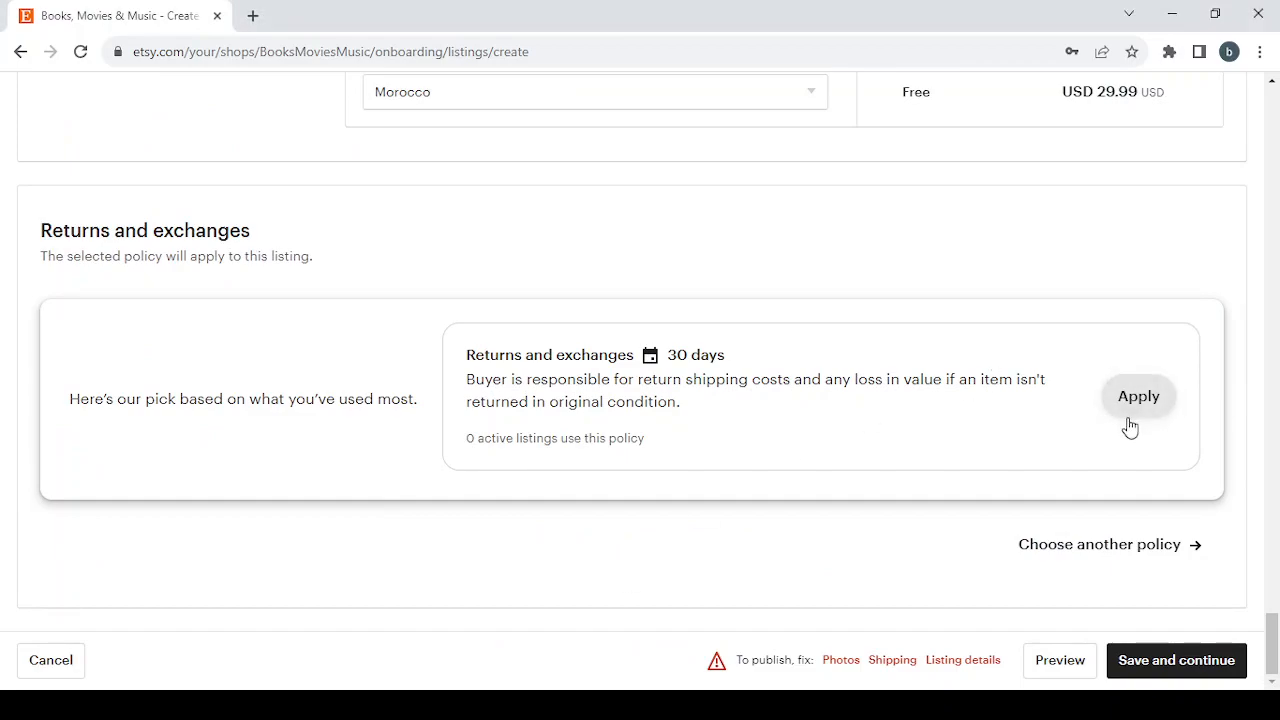
left_click(1140, 556)
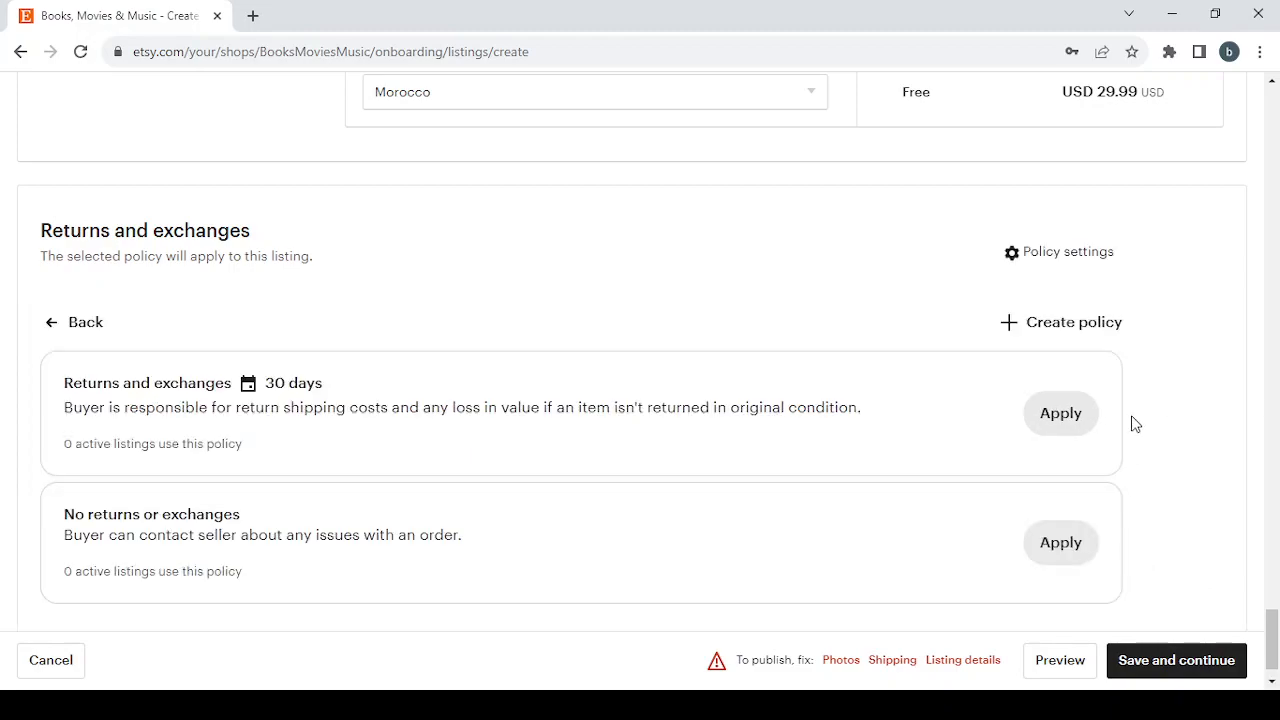
left_click(1055, 333)
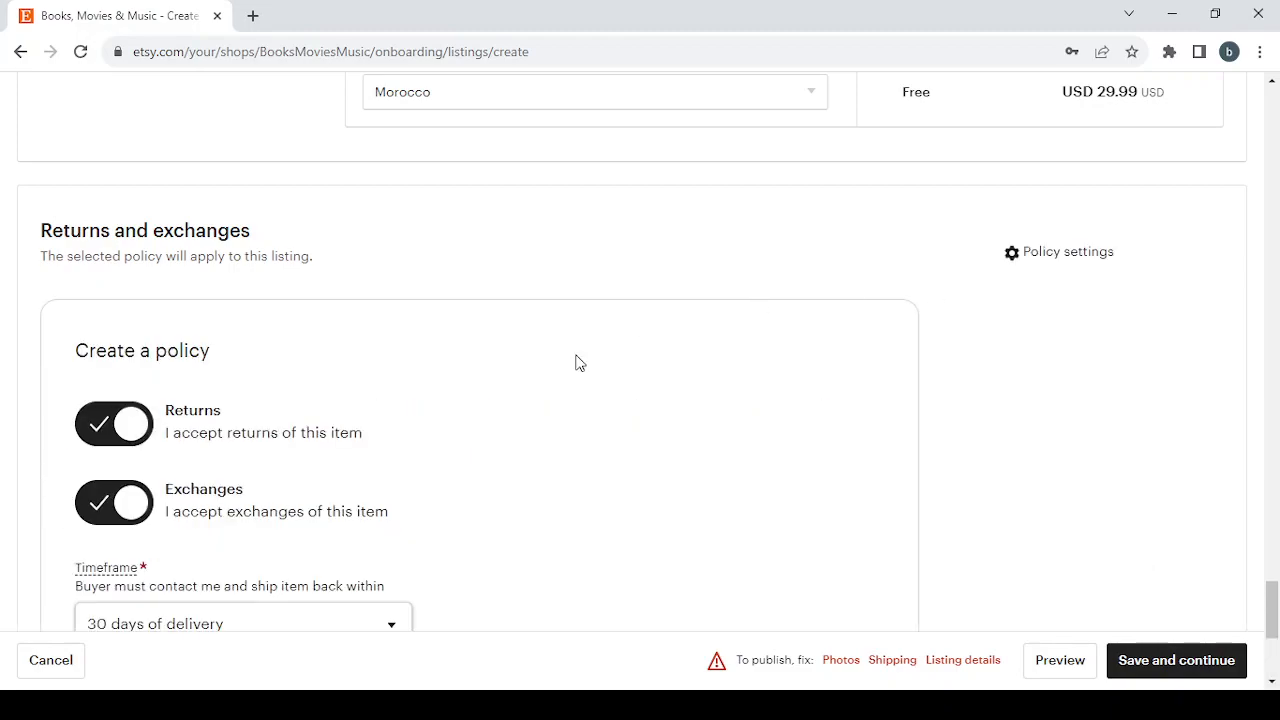
scroll(502, 399, "down", 3)
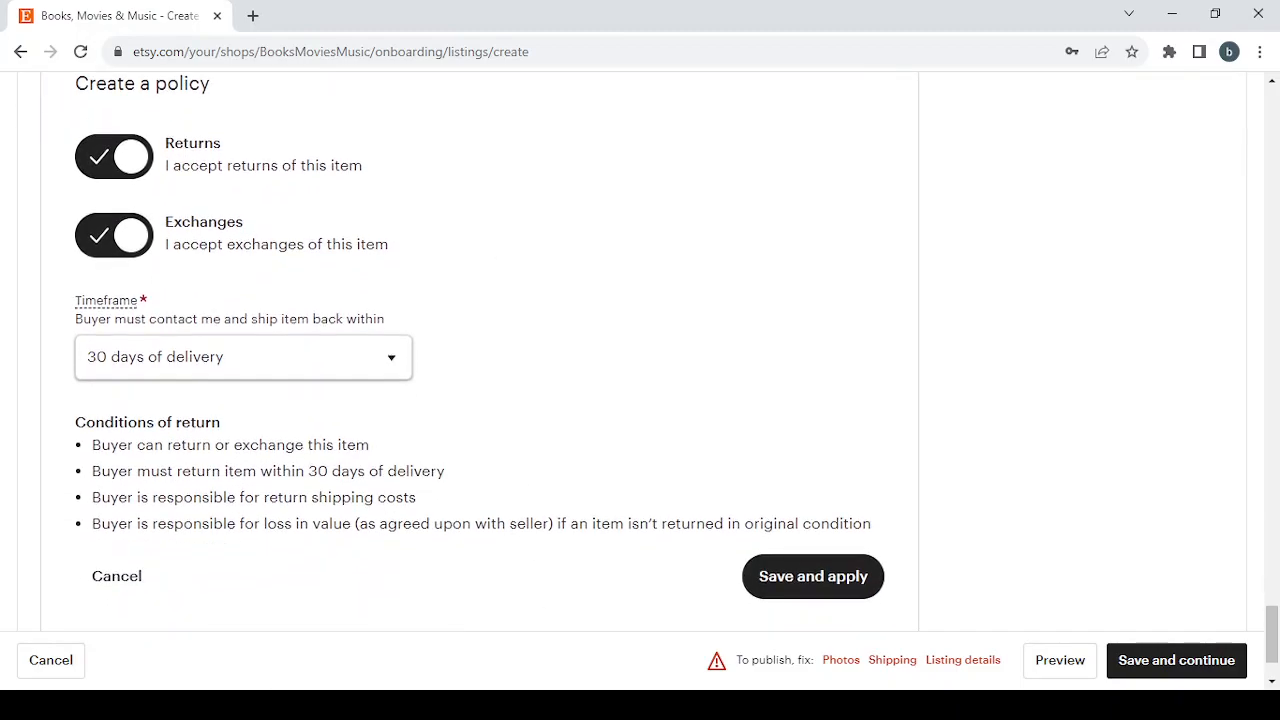